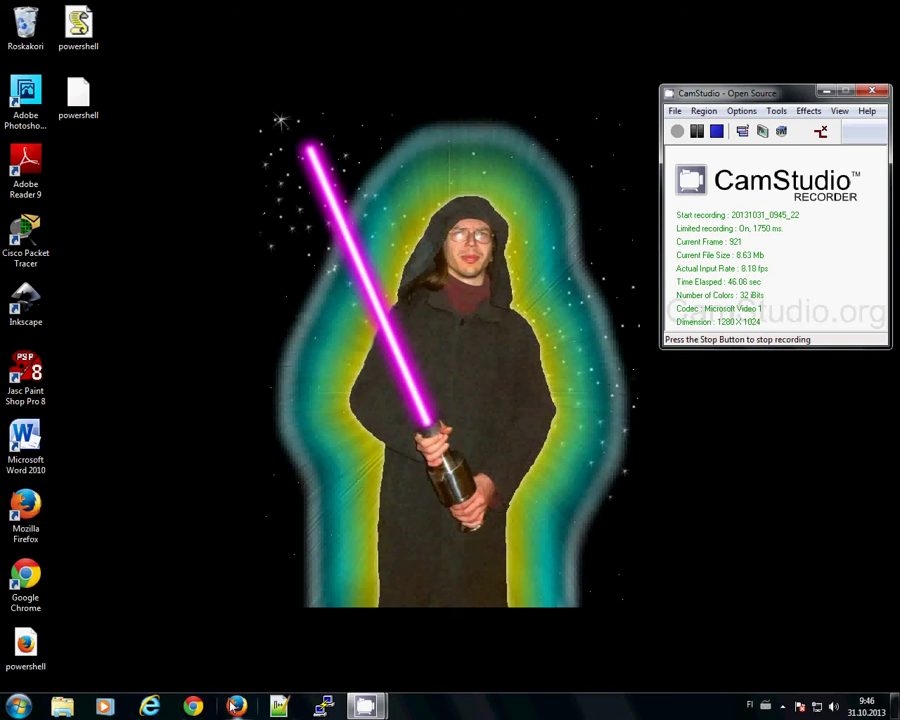
- Open the Firefox browser from the taskbar
{"action": "left_click", "coordinate": [236, 706]}
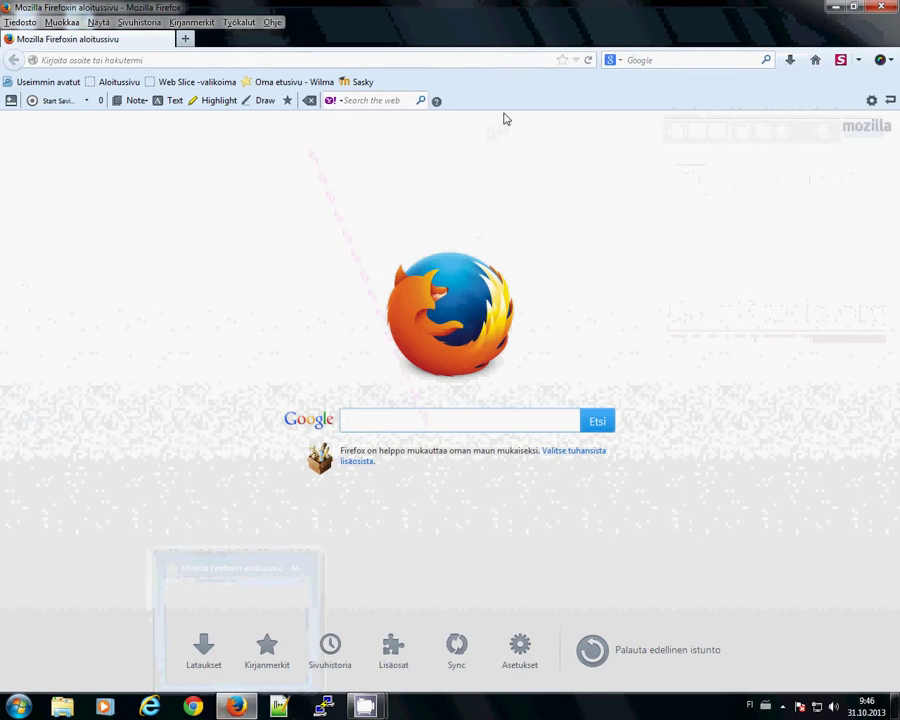
{"action": "right_click", "coordinate": [505, 110]}
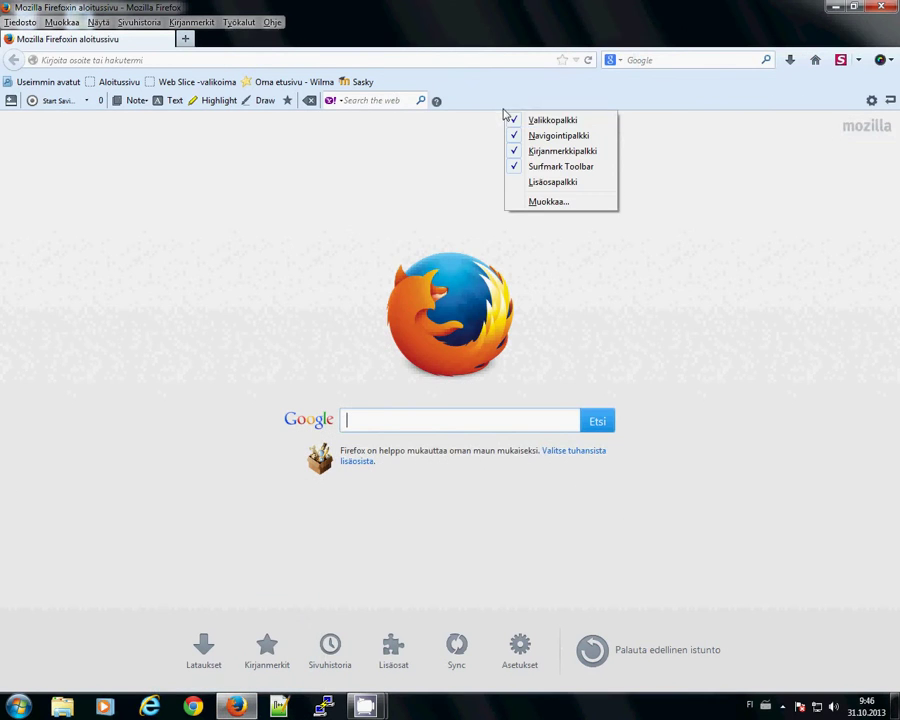
{"action": "left_click", "coordinate": [544, 170]}
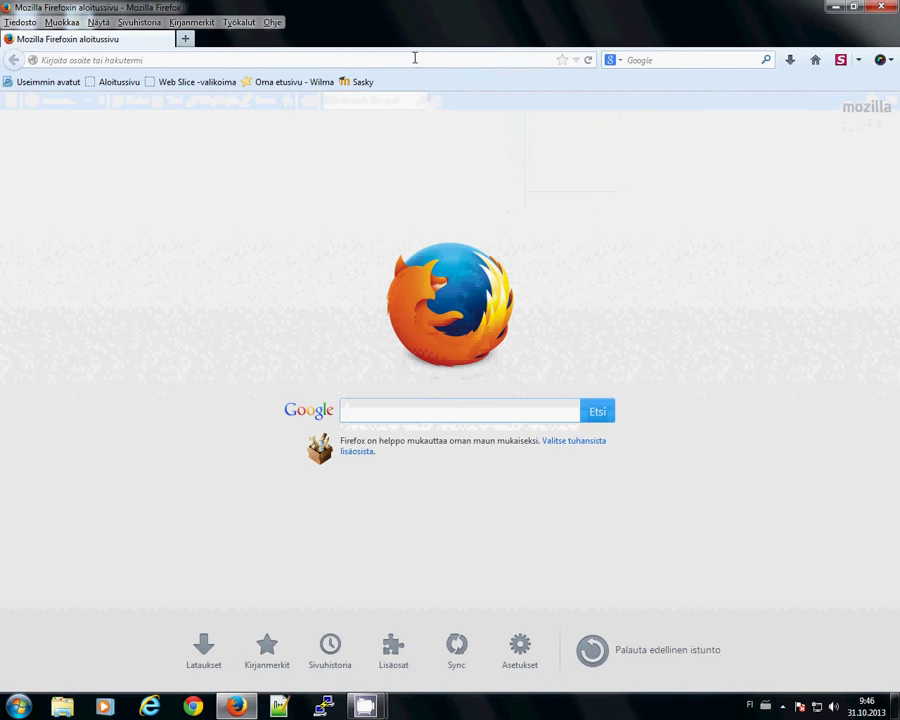
{"action": "right_click", "coordinate": [411, 57]}
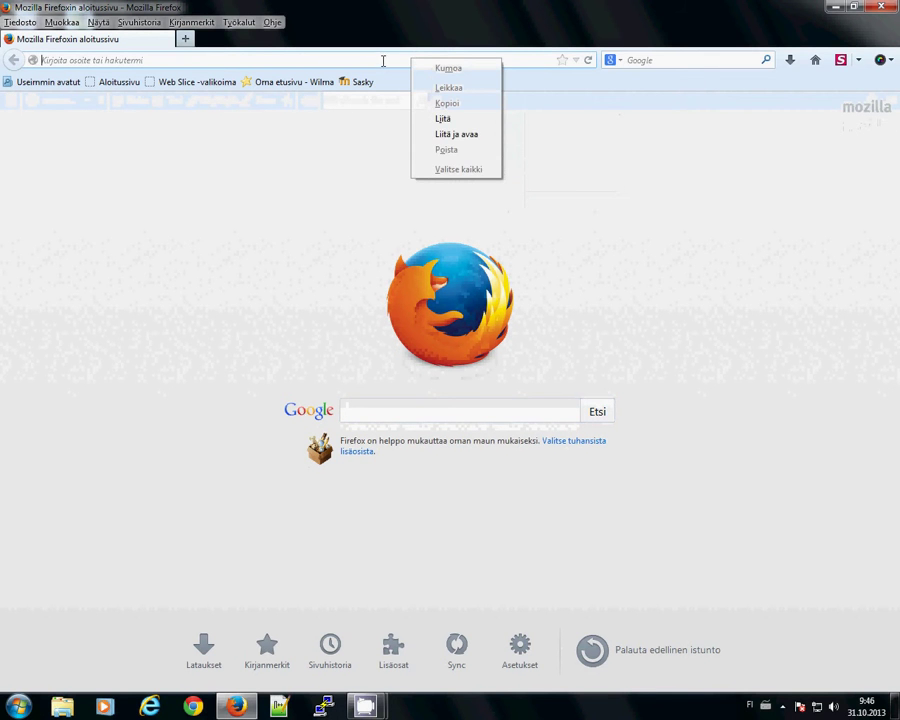
{"action": "left_click", "coordinate": [383, 106]}
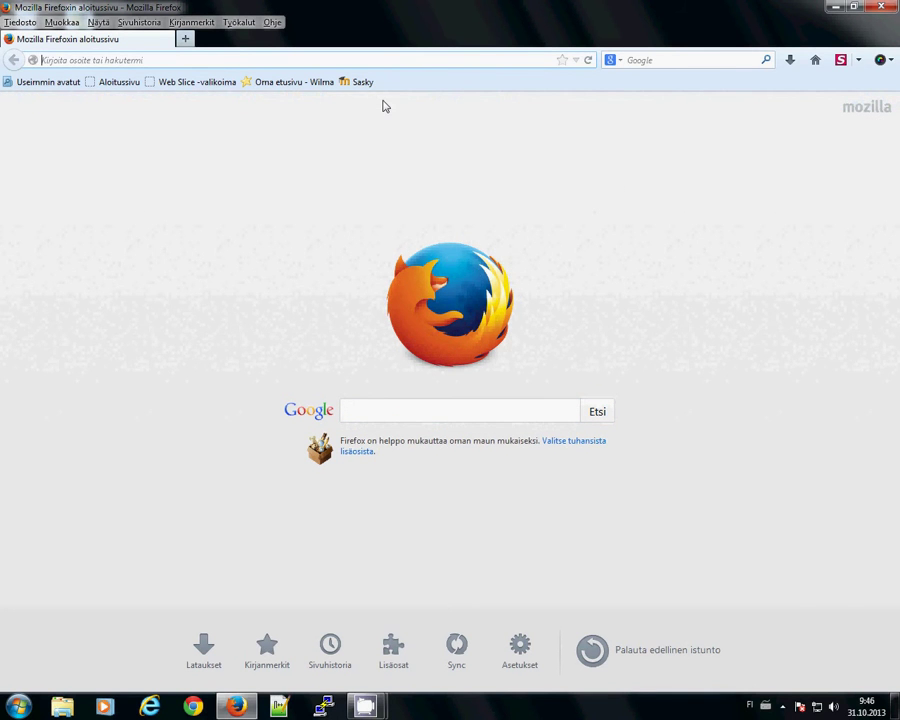
{"action": "type", "text": "www."}
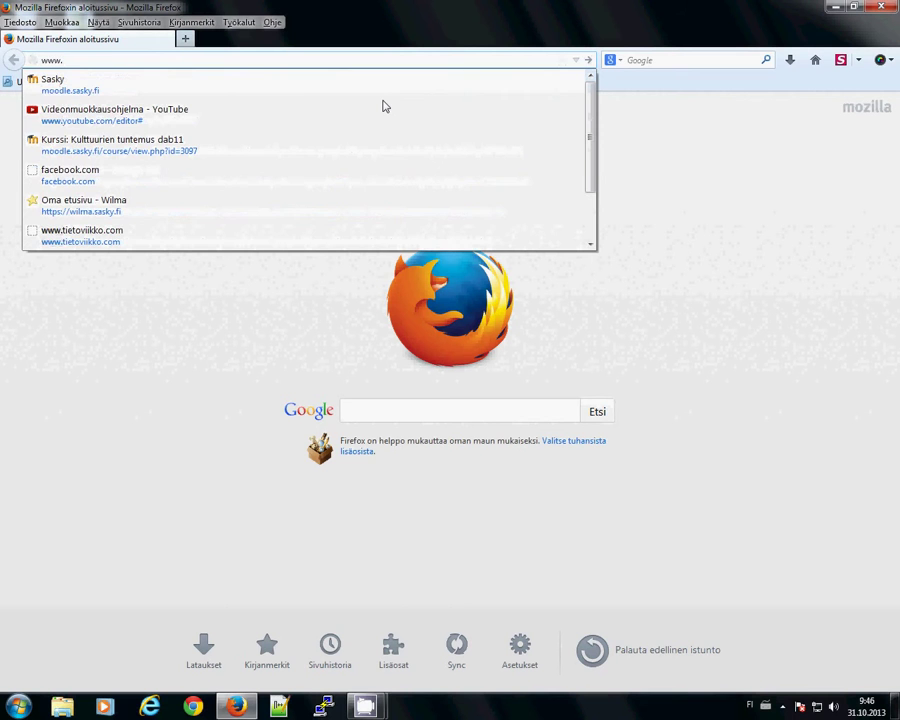
{"action": "type", "text": "google.com"}
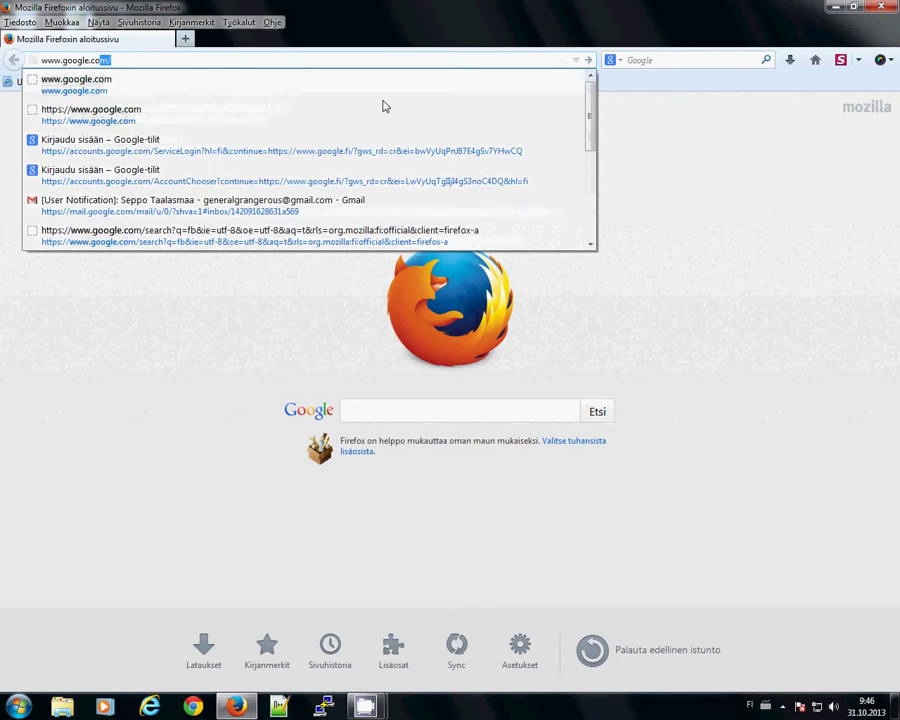
{"action": "key", "text": "Return"}
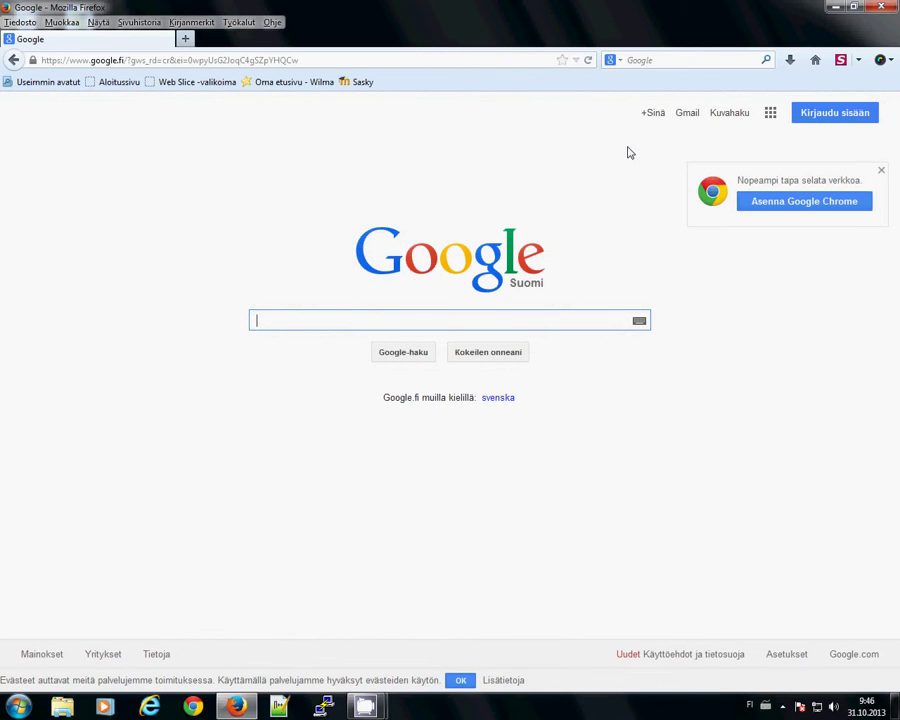
{"action": "left_click", "coordinate": [871, 114]}
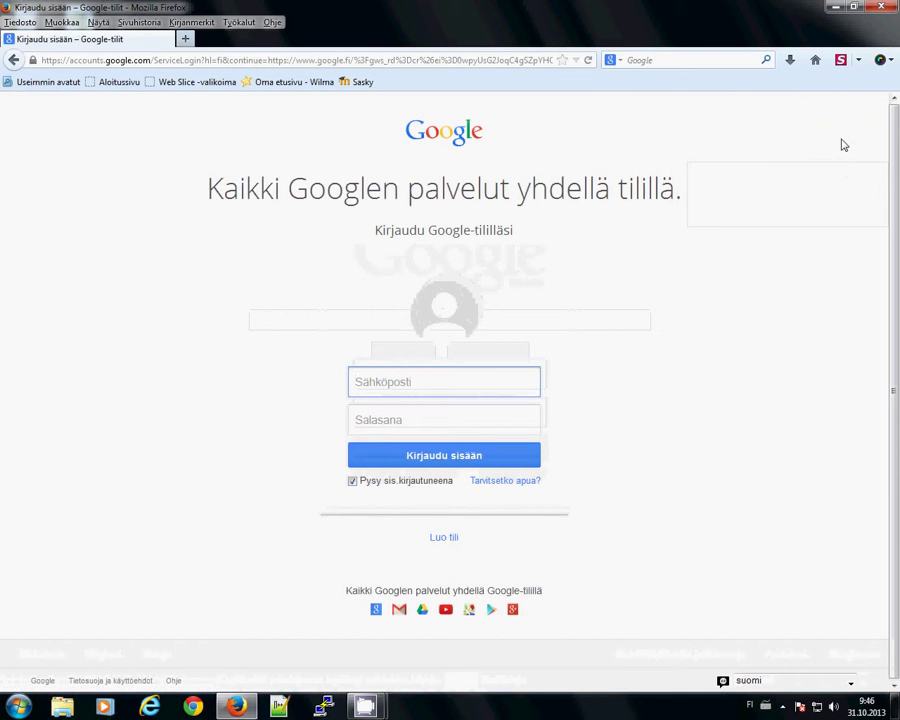
- Try the sign-in email and password fields, then choose 'Luo tili' to create an account
{"action": "left_click", "coordinate": [440, 378]}
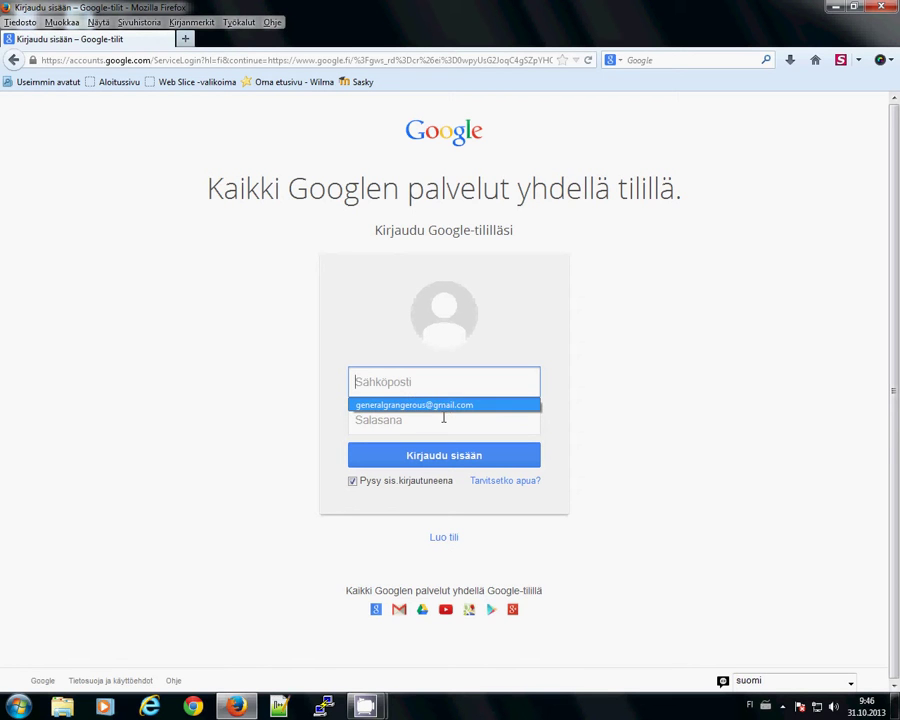
{"action": "left_click", "coordinate": [422, 372]}
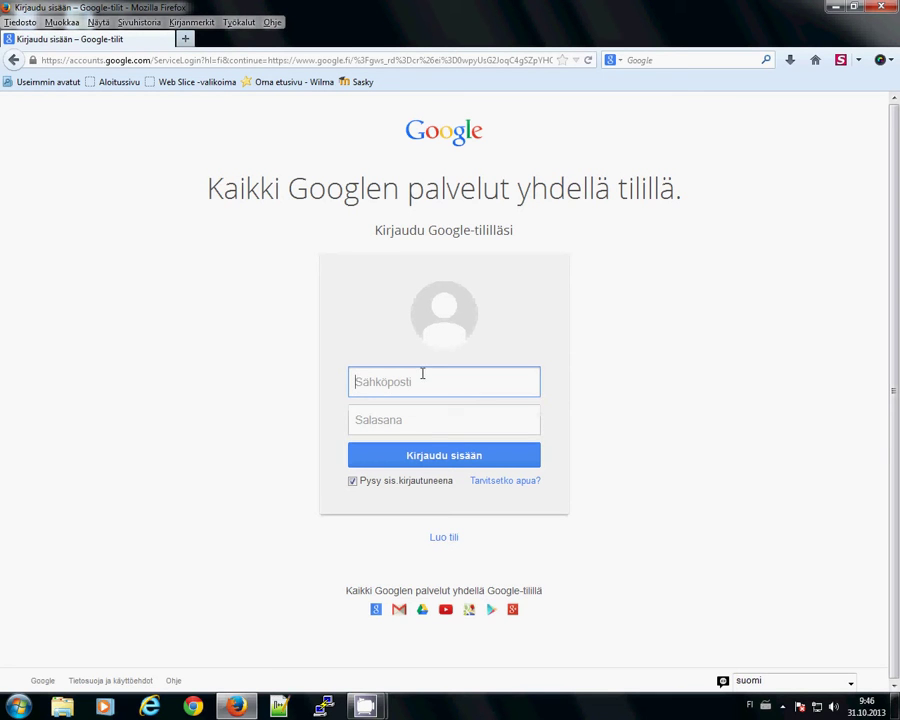
{"action": "left_click", "coordinate": [419, 427]}
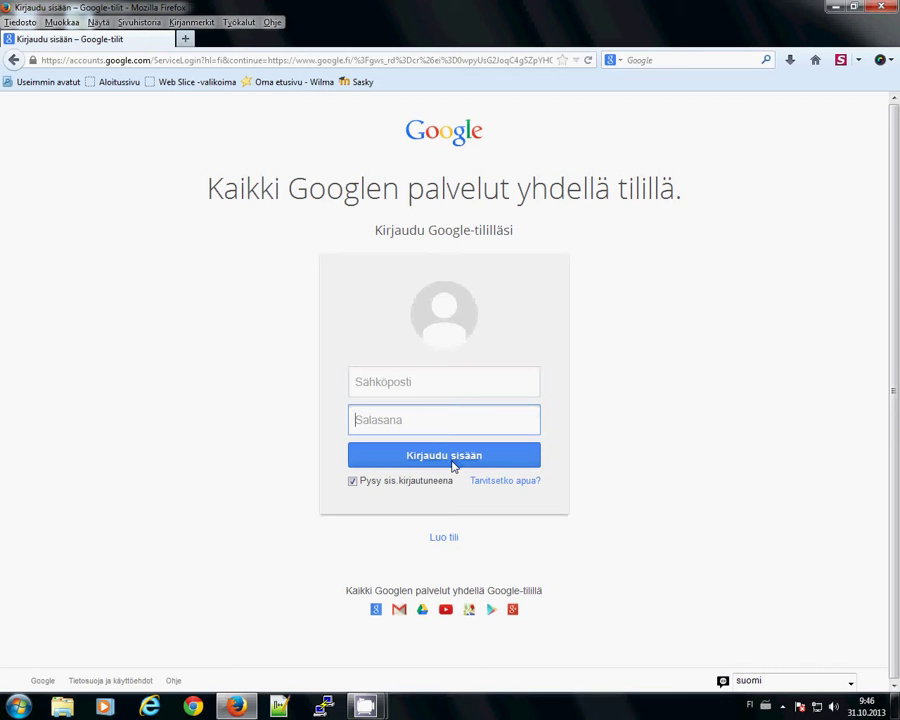
{"action": "left_click", "coordinate": [440, 539]}
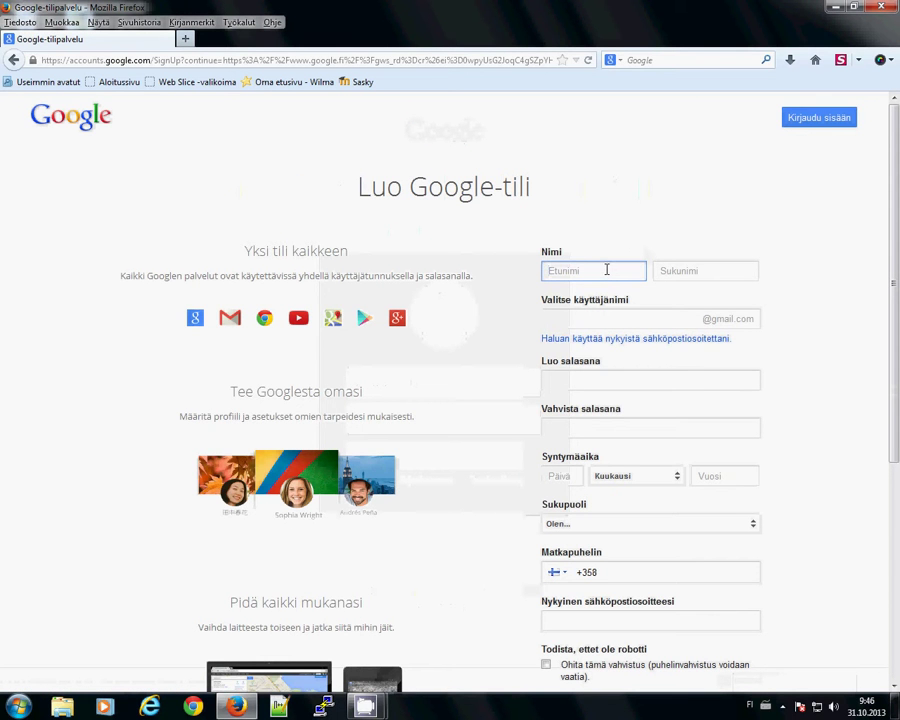
- Fill in the first name and surname fields on the sign-up form
{"action": "scroll", "coordinate": [607, 270], "scroll_direction": "down", "scroll_amount": 5}
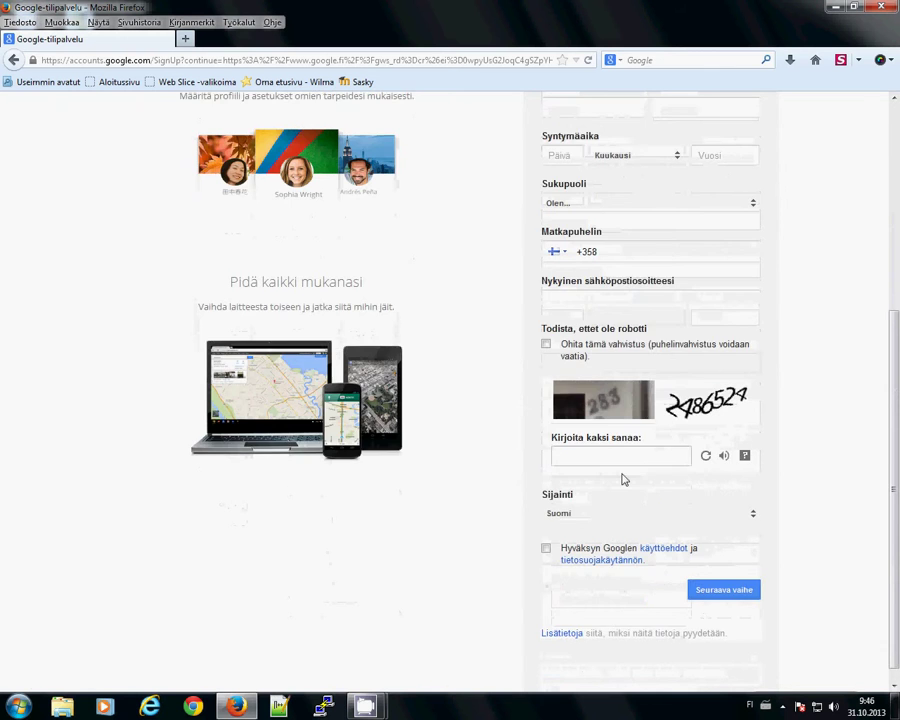
{"action": "scroll", "coordinate": [622, 474], "scroll_direction": "up", "scroll_amount": 5}
{"action": "left_click", "coordinate": [613, 259]}
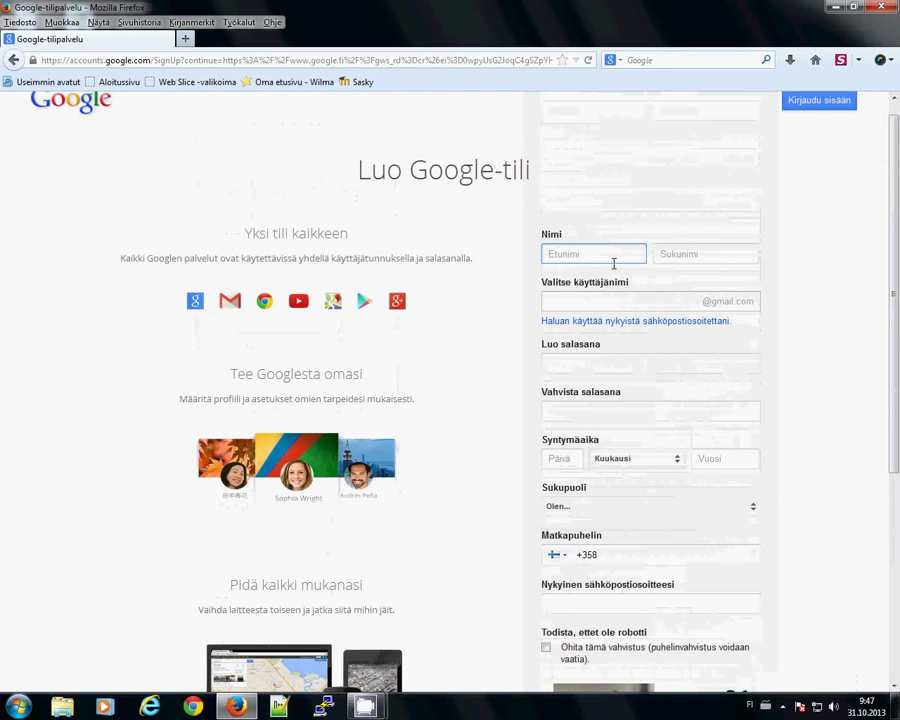
{"action": "scroll", "coordinate": [640, 260], "scroll_direction": "down", "scroll_amount": 2}
{"action": "left_click", "coordinate": [478, 193]}
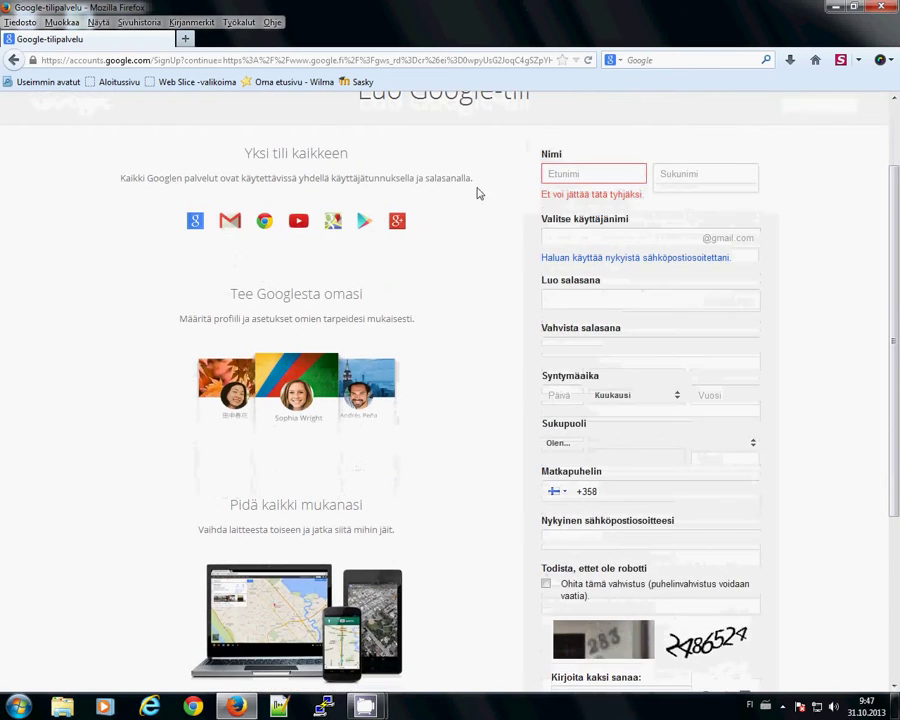
{"action": "left_click", "coordinate": [614, 173]}
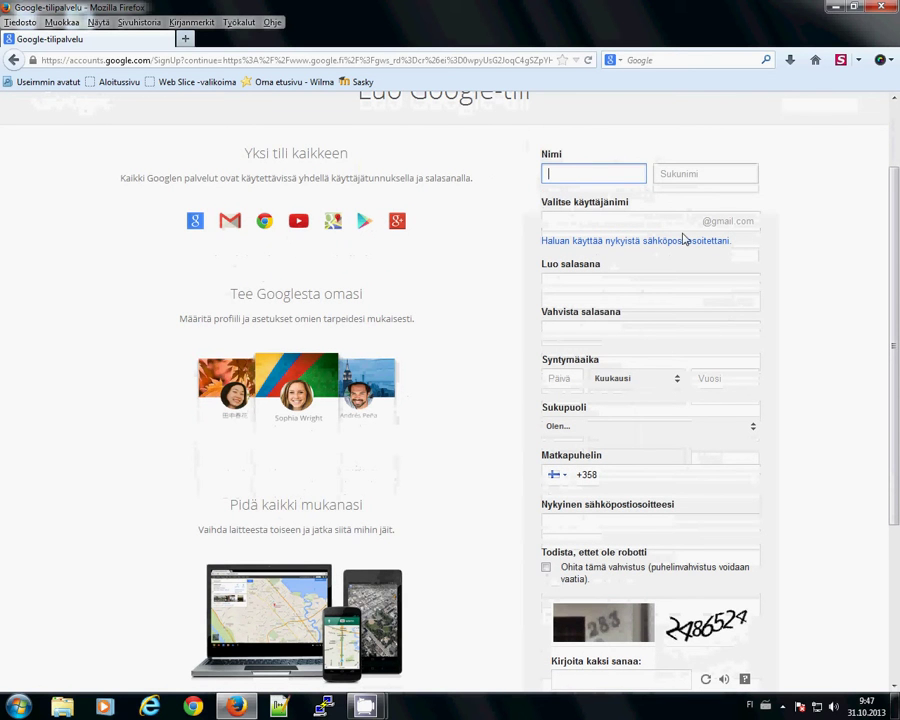
{"action": "type", "text": "Jedi"}
{"action": "key", "text": "Tab"}
{"action": "type", "text": "Mestari"}
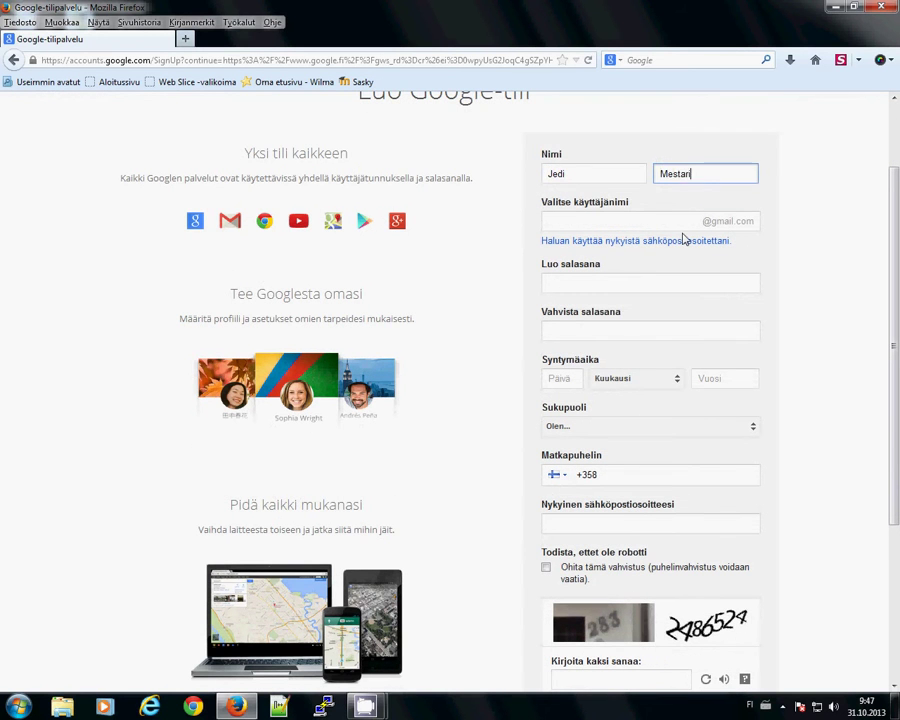
{"action": "key", "text": "Tab"}
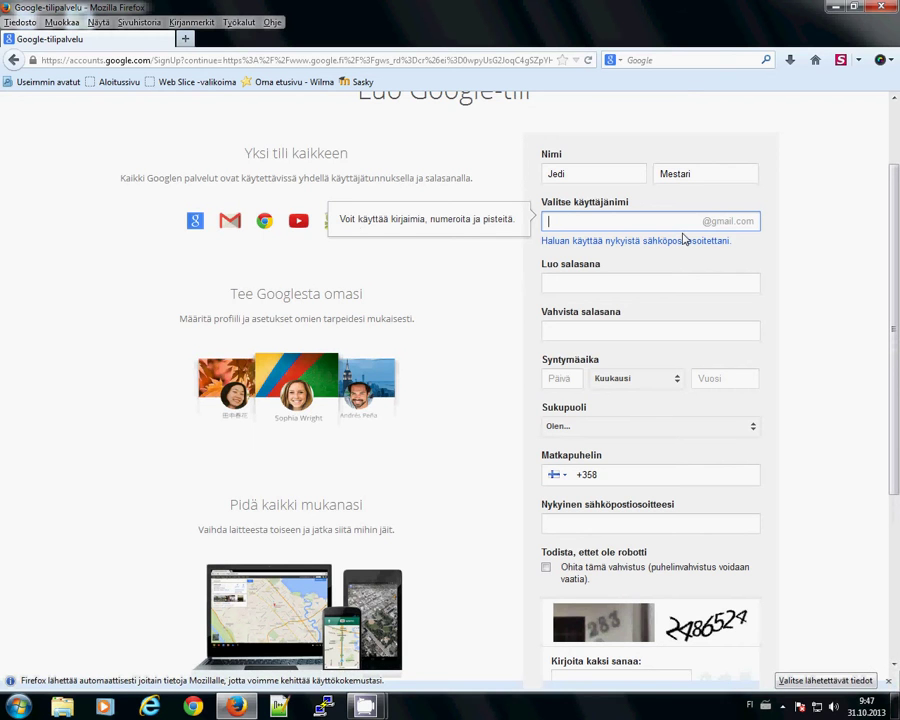
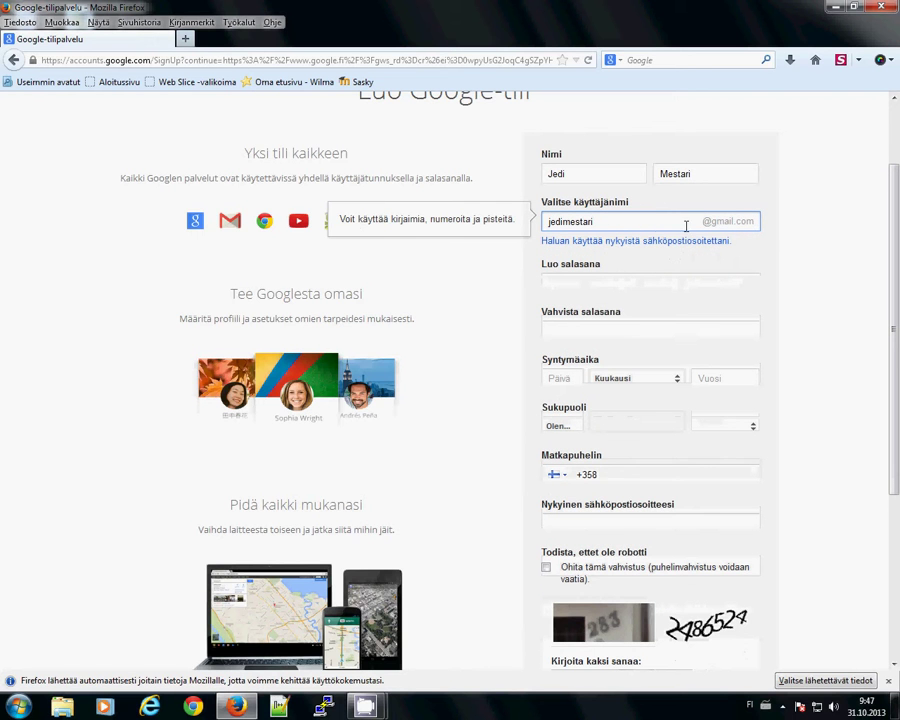
- Enter a Gmail username, appending 95 after the first choice proves taken
{"action": "left_click", "coordinate": [600, 181]}
{"action": "left_click", "coordinate": [694, 172]}
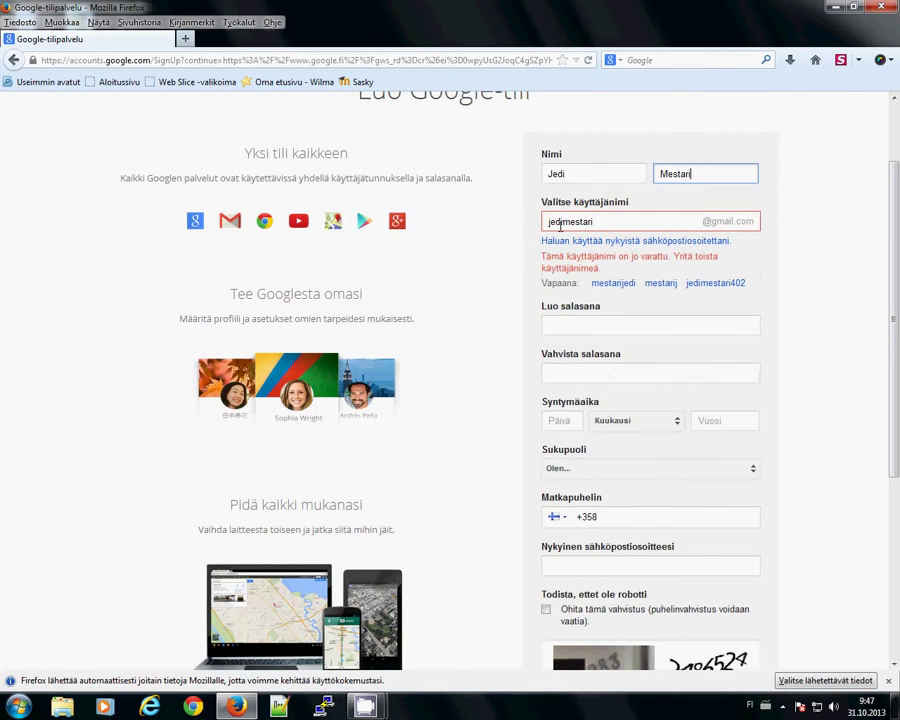
{"action": "left_click", "coordinate": [602, 222]}
{"action": "key", "text": "Tab"}
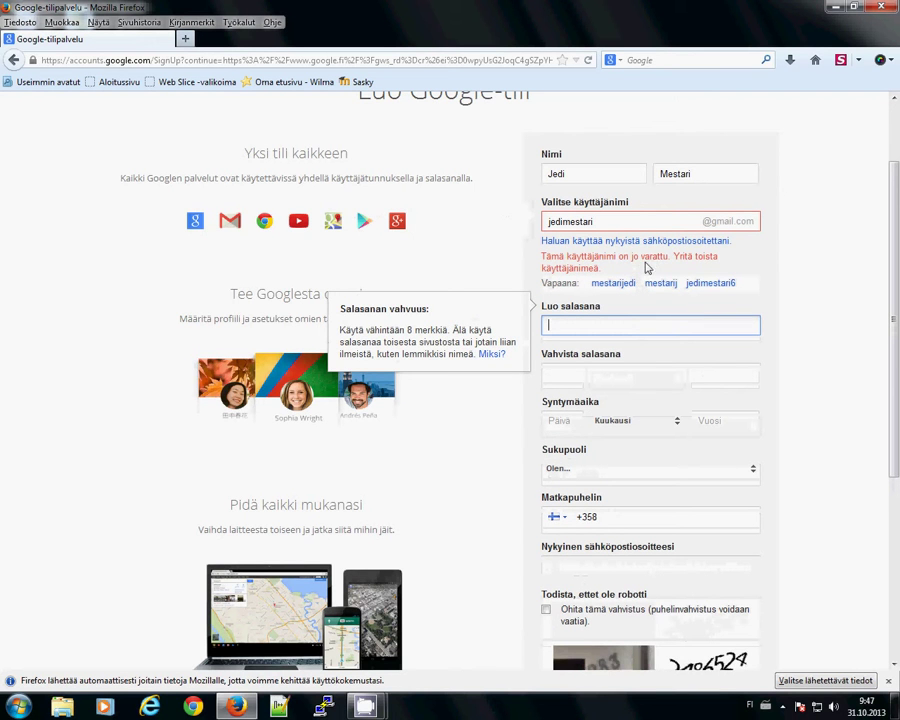
{"action": "left_click", "coordinate": [634, 224]}
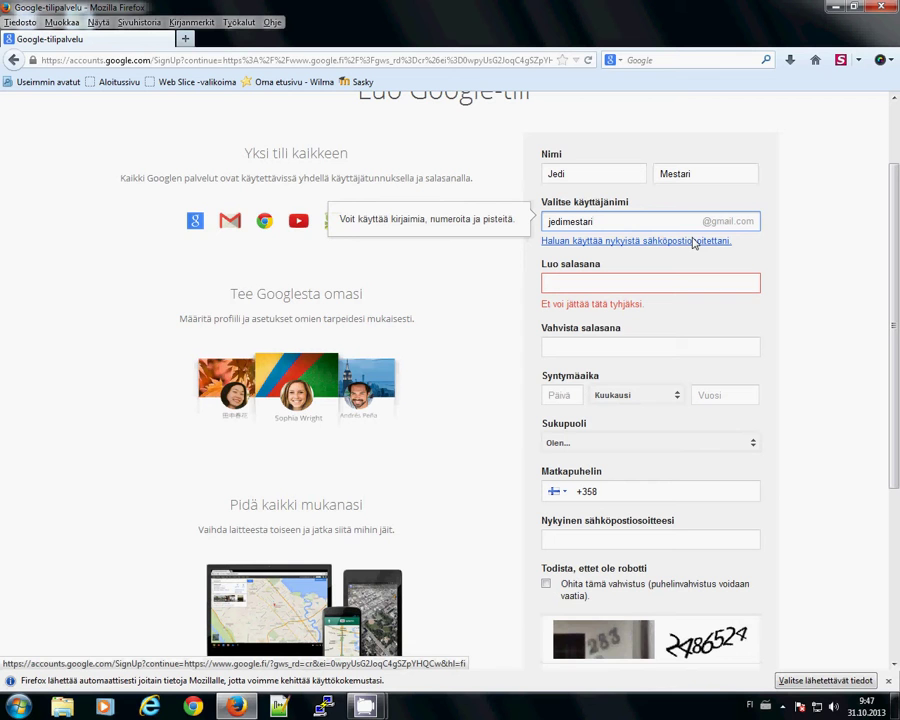
{"action": "left_click", "coordinate": [668, 282]}
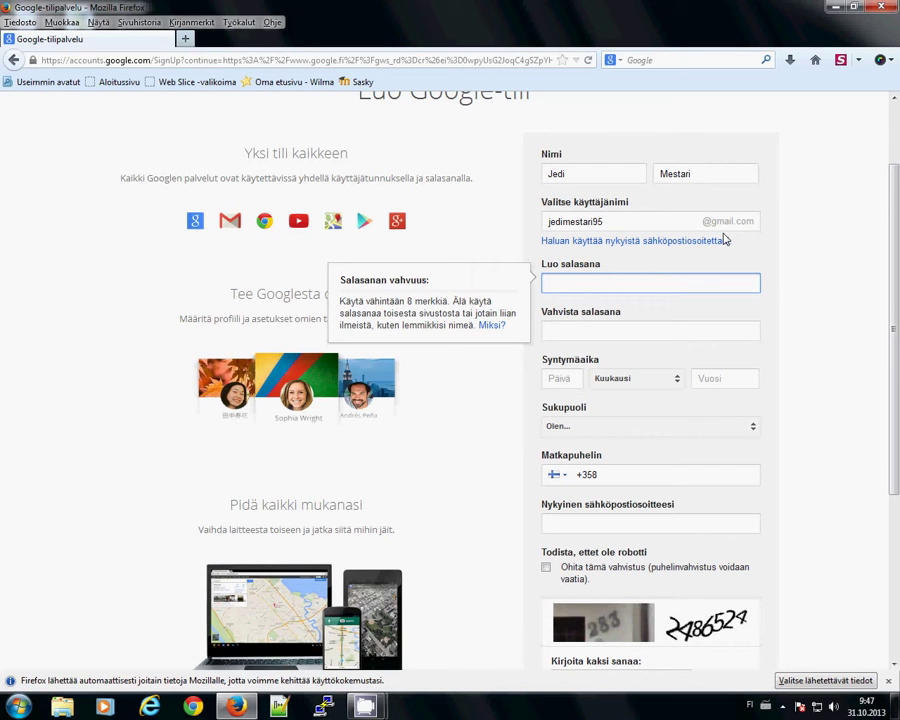
- Type the account password in 'Luo salasana' and repeat it in 'Vahvista salasana'
{"action": "type", "text": "j"}
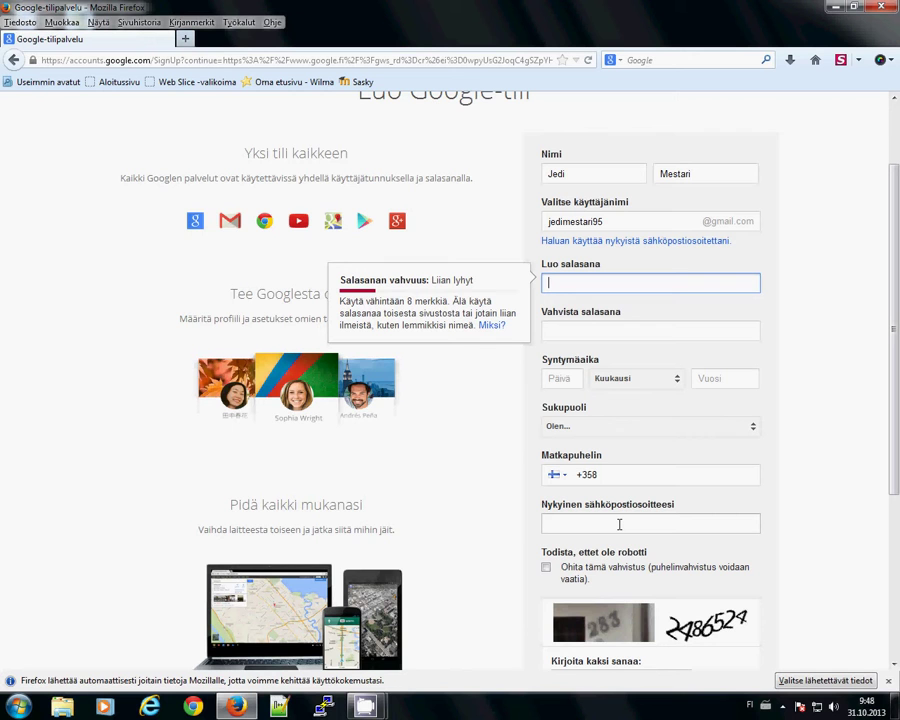
{"action": "type", "text": "•••"}
{"action": "type", "text": "••••••"}
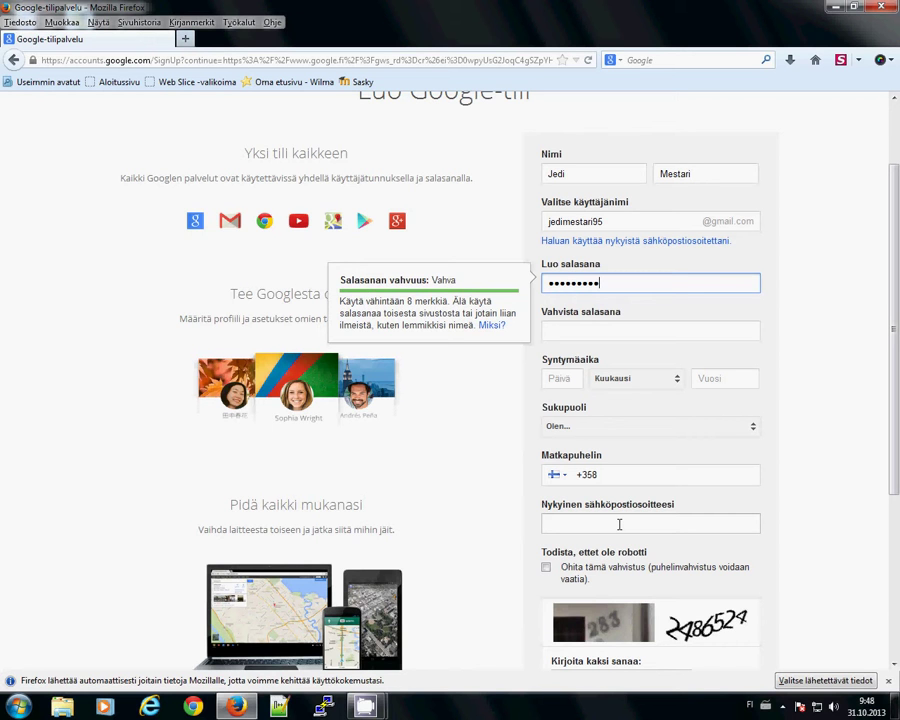
{"action": "type", "text": "••••••"}
{"action": "key", "text": "BackSpace"}
{"action": "key", "text": "BackSpace"}
{"action": "key", "text": "BackSpace"}
{"action": "key", "text": "BackSpace"}
{"action": "key", "text": "BackSpace"}
{"action": "key", "text": "BackSpace"}
{"action": "key", "text": "BackSpace"}
{"action": "key", "text": "BackSpace"}
{"action": "key", "text": "BackSpace"}
{"action": "key", "text": "BackSpace"}
{"action": "key", "text": "BackSpace"}
{"action": "key", "text": "BackSpace"}
{"action": "key", "text": "BackSpace"}
{"action": "key", "text": "BackSpace"}
{"action": "key", "text": "BackSpace"}
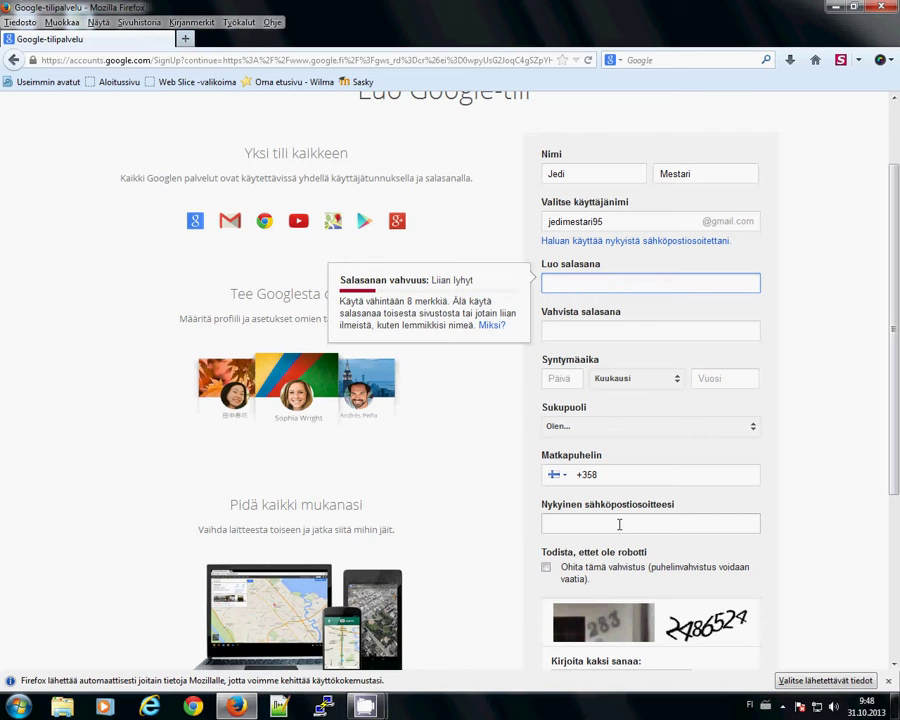
{"action": "type", "text": "•••••••••••••••"}
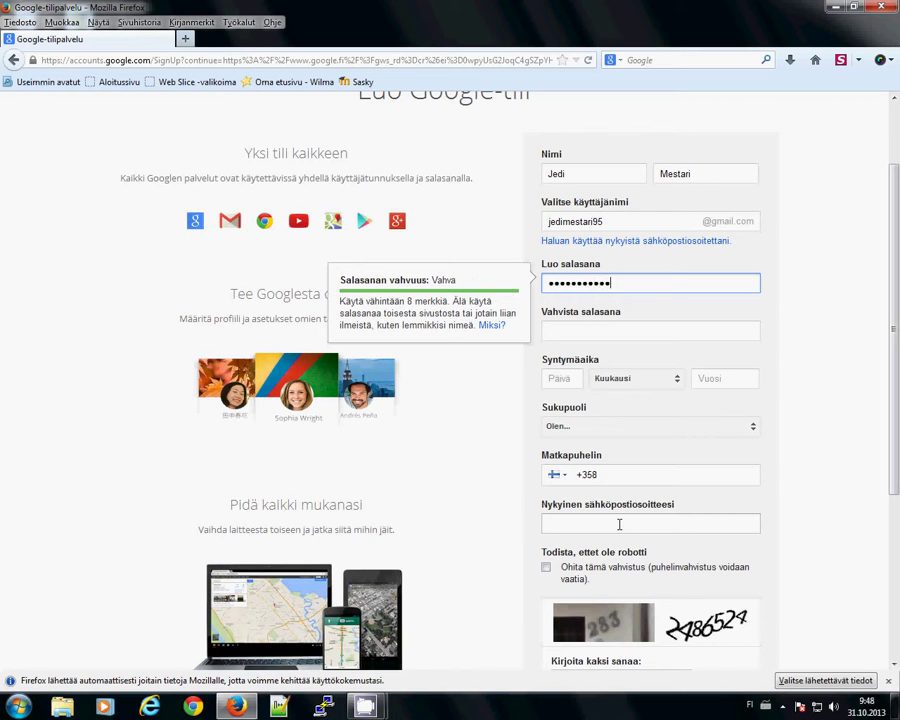
{"action": "type", "text": "•••"}
{"action": "key", "text": "Tab"}
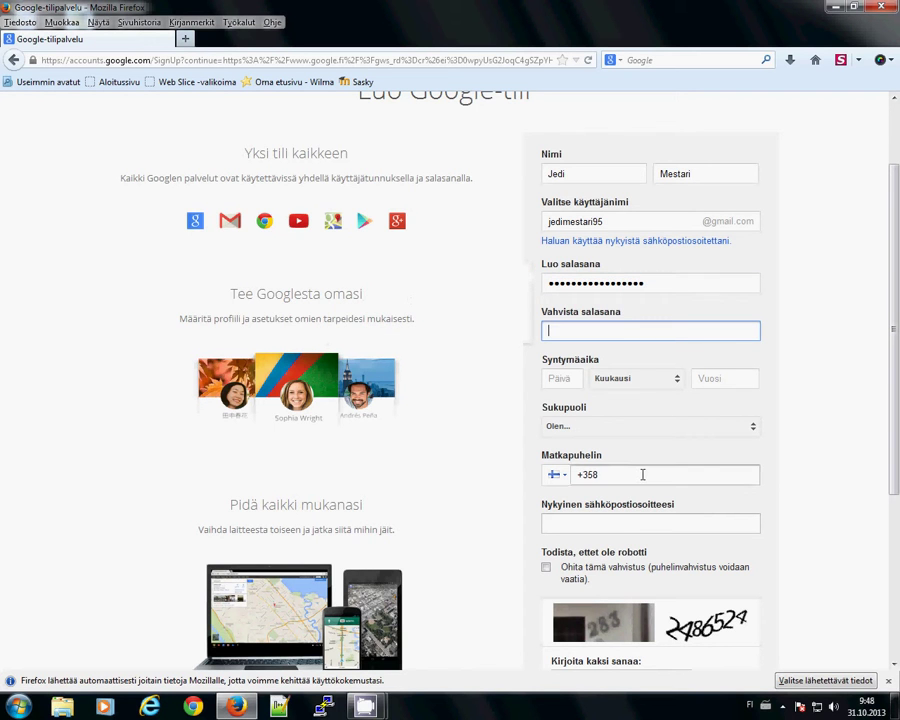
{"action": "type", "text": "••••••••"}
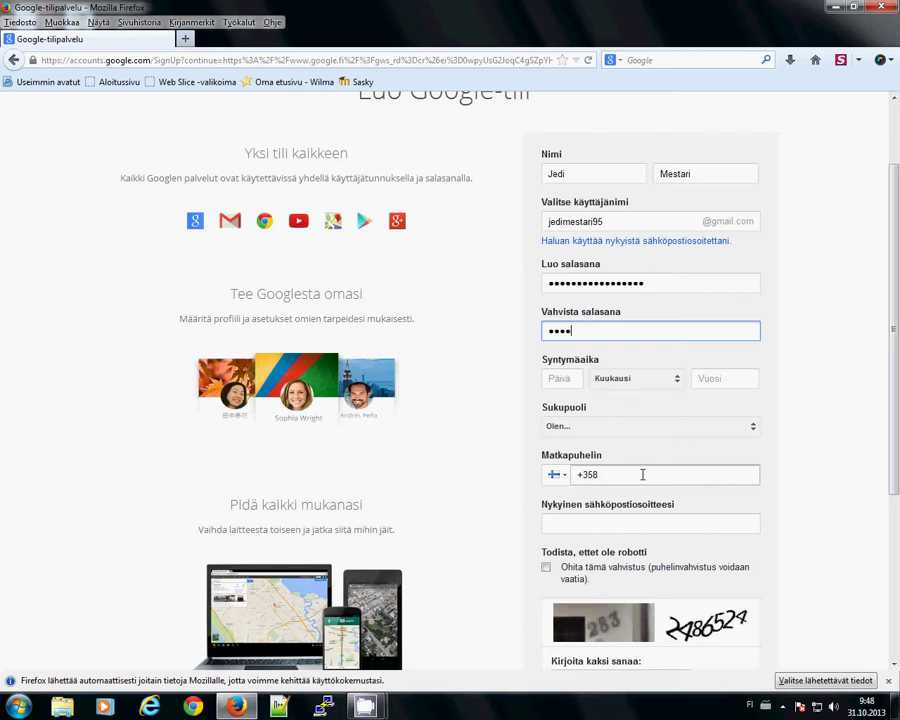
{"action": "type", "text": "•••••••••"}
{"action": "left_click", "coordinate": [561, 386]}
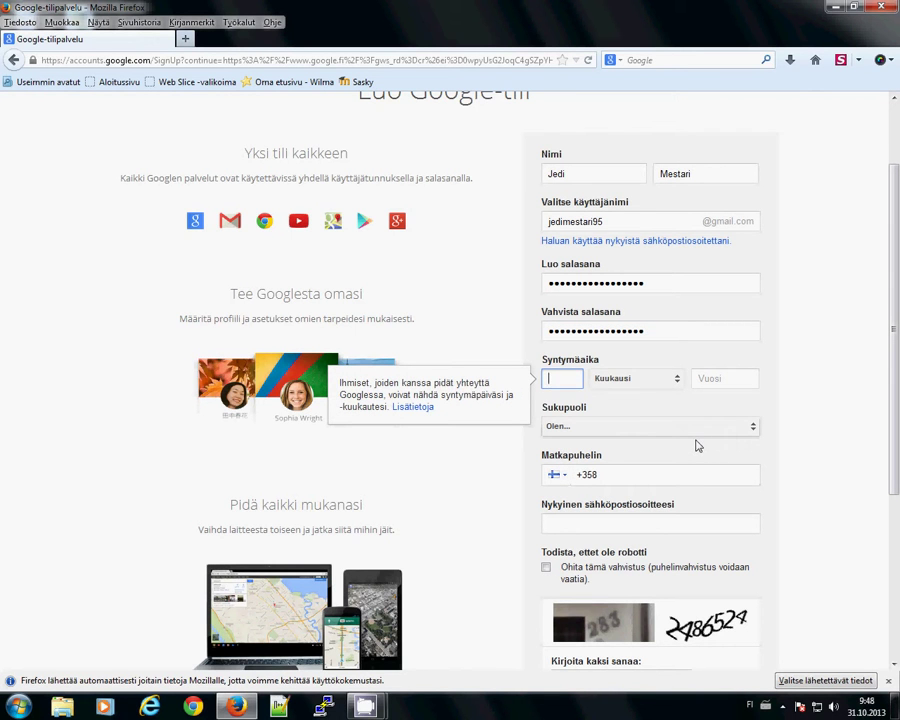
- Enter birth day 1, month tammikuu, and type the year as 1923
{"action": "type", "text": "3"}
{"action": "key", "text": "BackSpace"}
{"action": "type", "text": "1"}
{"action": "left_click", "coordinate": [625, 381]}
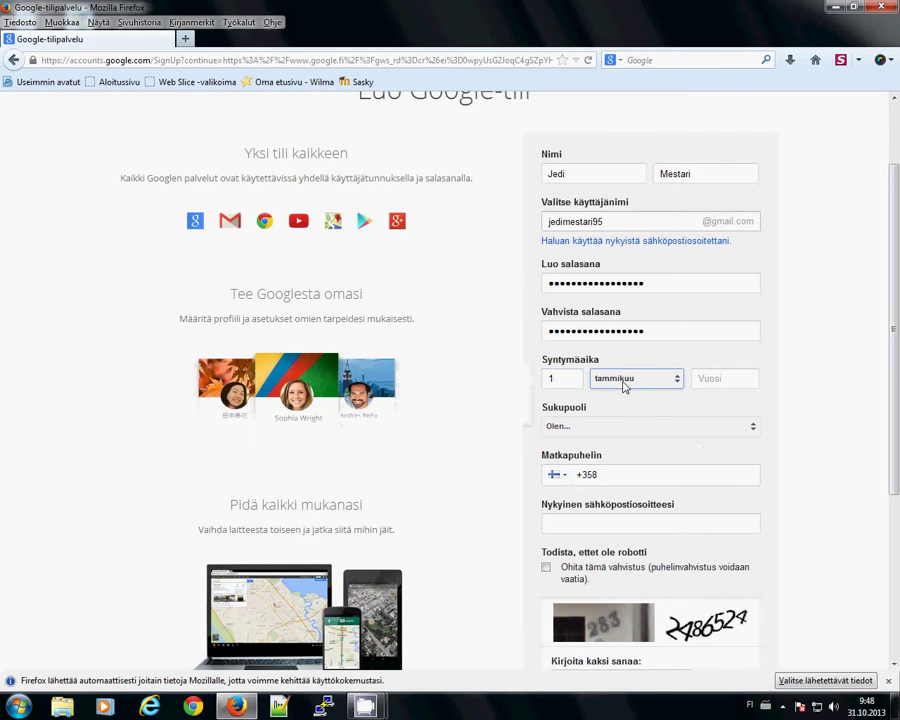
{"action": "left_click", "coordinate": [721, 385]}
{"action": "type", "text": "1991"}
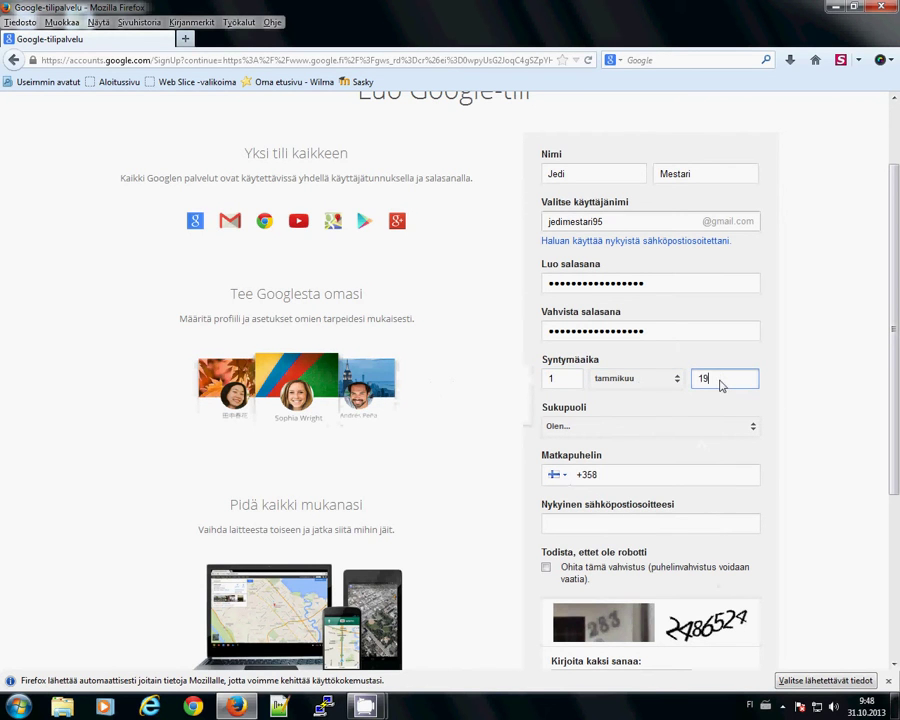
{"action": "key", "text": "BackSpace"}
{"action": "key", "text": "BackSpace"}
{"action": "key", "text": "BackSpace"}
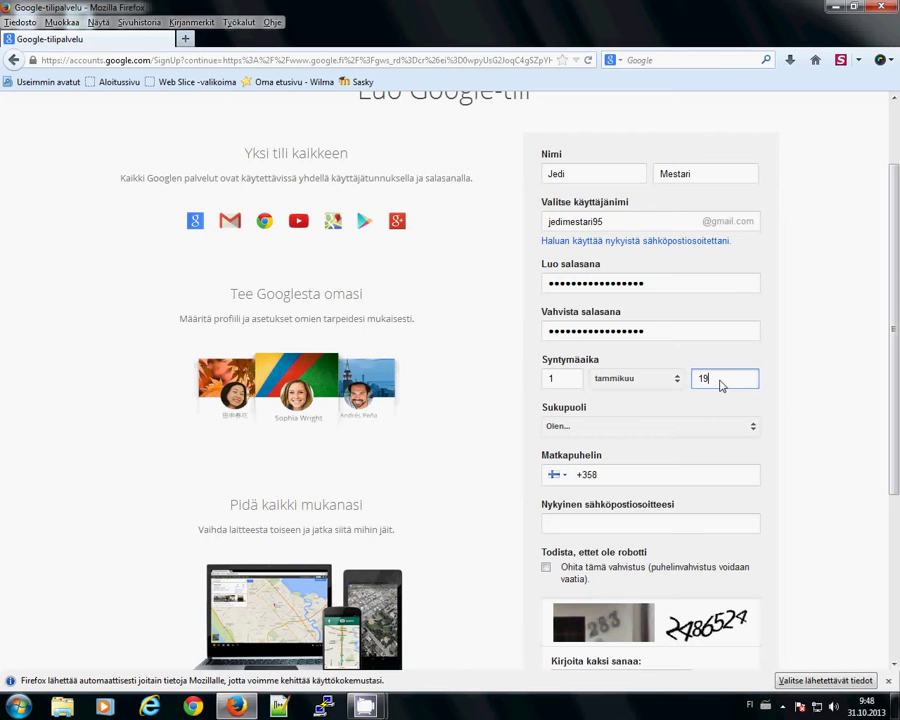
{"action": "type", "text": "923"}
- Confirm the year 1923 and choose Muu in the Sukupuoli dropdown
{"action": "key", "text": "Tab"}
{"action": "left_click", "coordinate": [748, 424]}
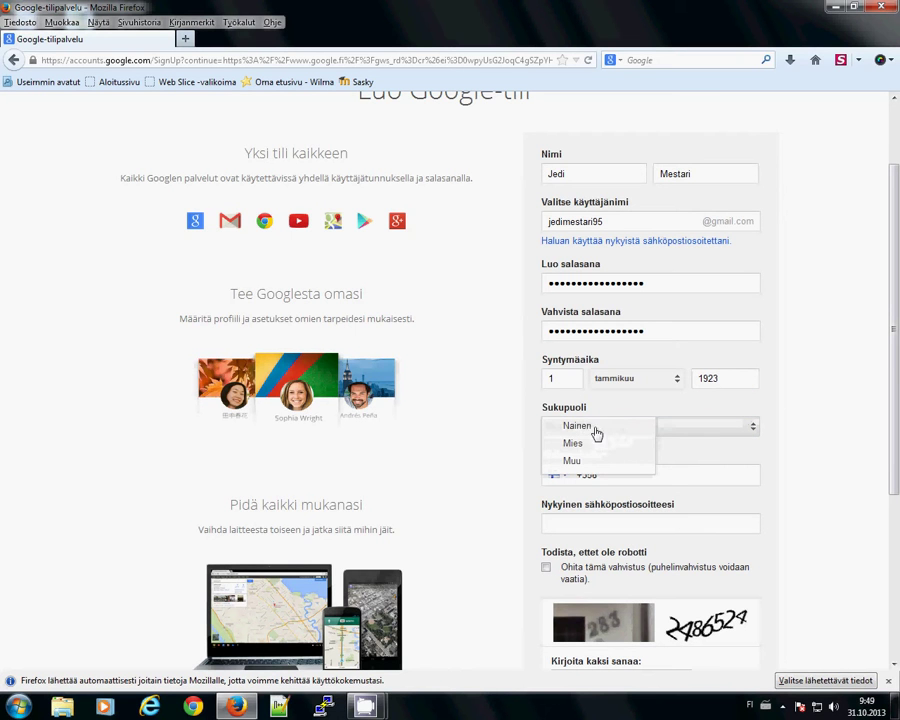
{"action": "left_click", "coordinate": [593, 464]}
{"action": "left_click", "coordinate": [622, 476]}
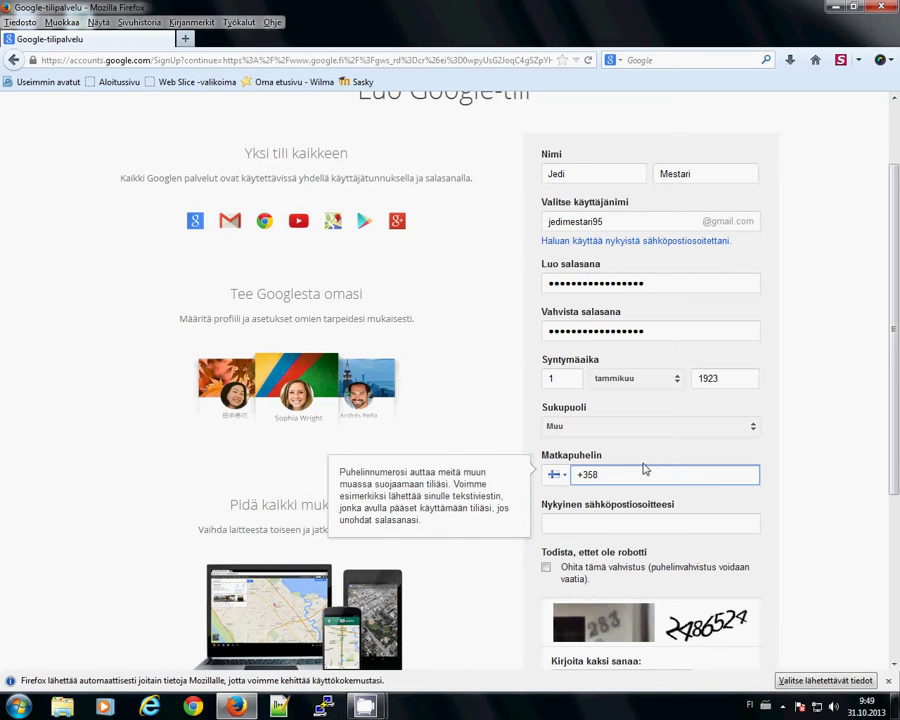
- Try a test number after +358 in Matkapuhelin, correct it, then clear the field entirely
{"action": "left_click", "coordinate": [628, 474]}
{"action": "type", "text": "123456789"}
{"action": "left_click", "coordinate": [684, 526]}
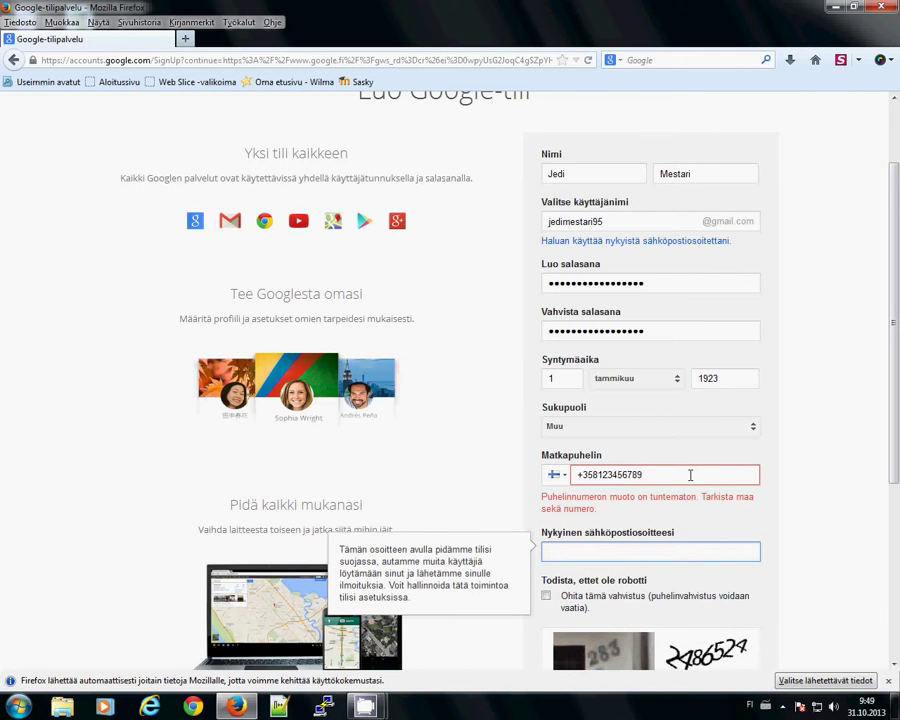
{"action": "left_click", "coordinate": [600, 475]}
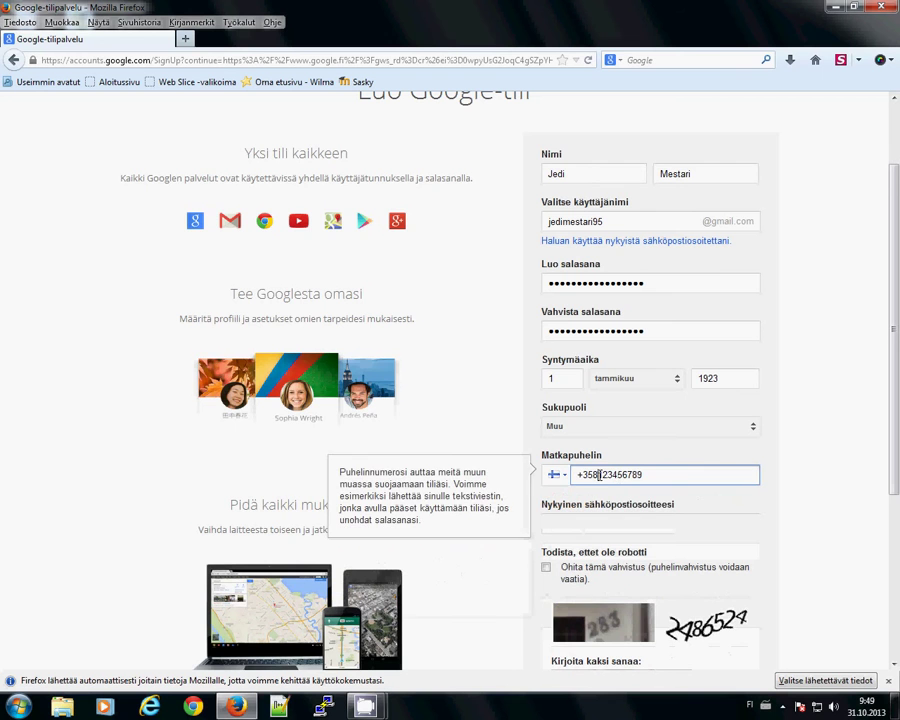
{"action": "left_click_drag", "start_coordinate": [602, 475], "coordinate": [612, 477]}
{"action": "type", "text": "50"}
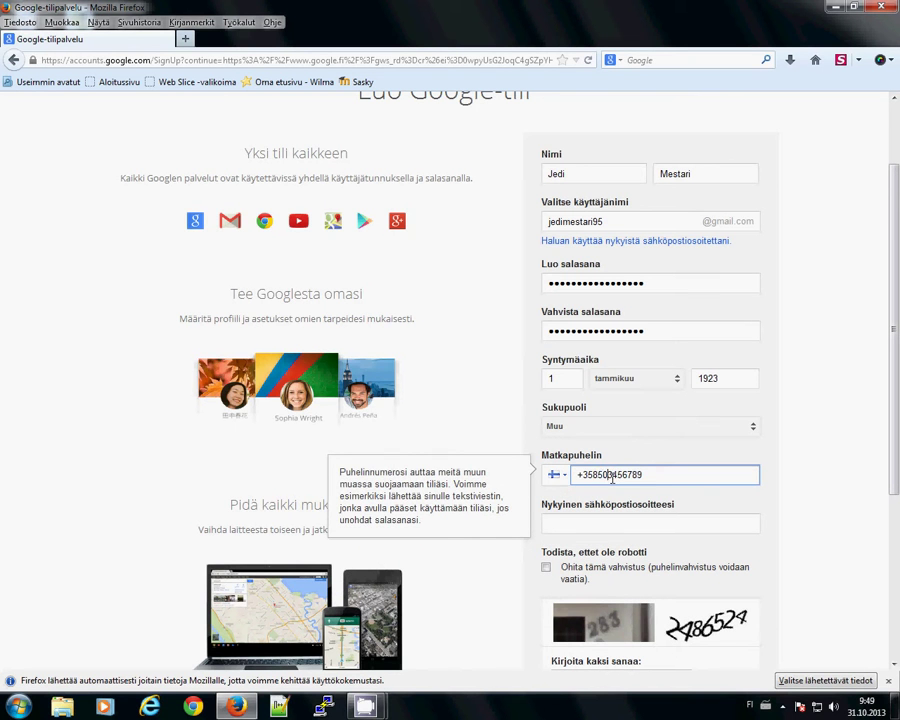
{"action": "left_click", "coordinate": [660, 520]}
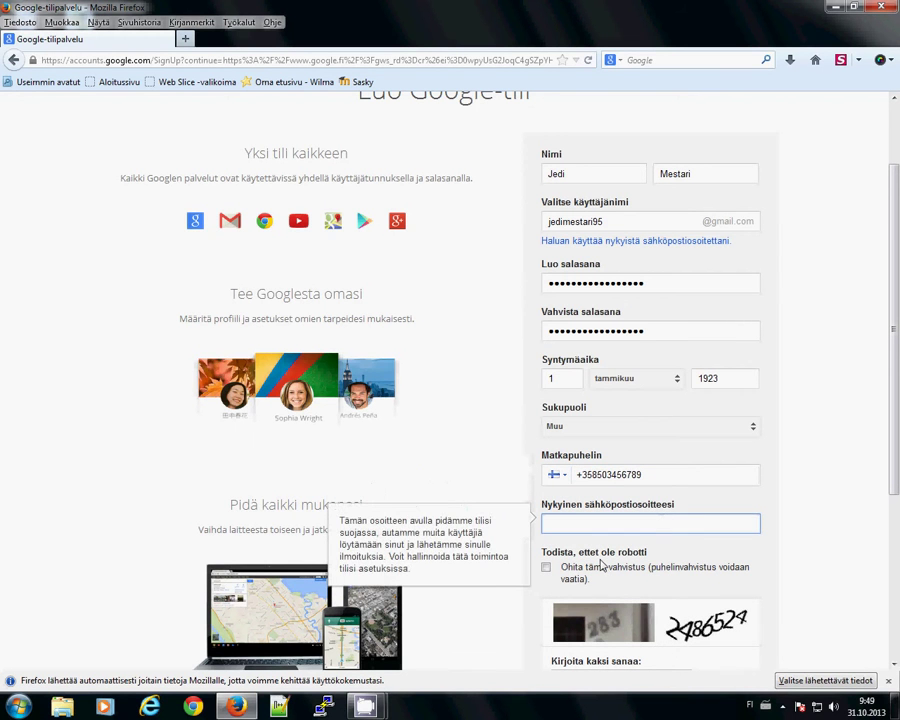
{"action": "key", "text": "shift+Tab"}
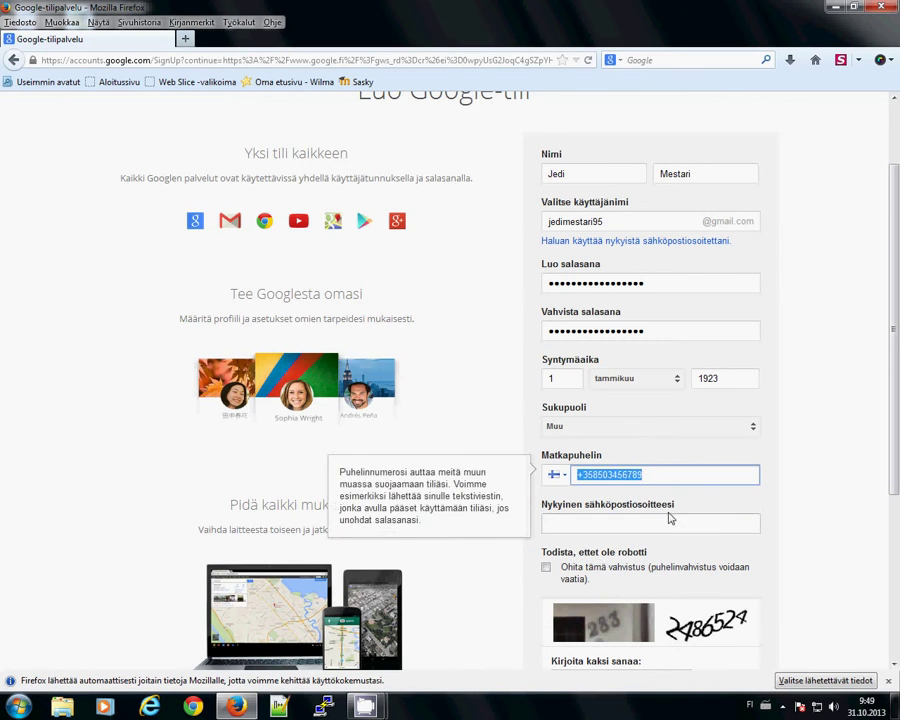
{"action": "key", "text": "BackSpace"}
{"action": "left_click", "coordinate": [670, 520]}
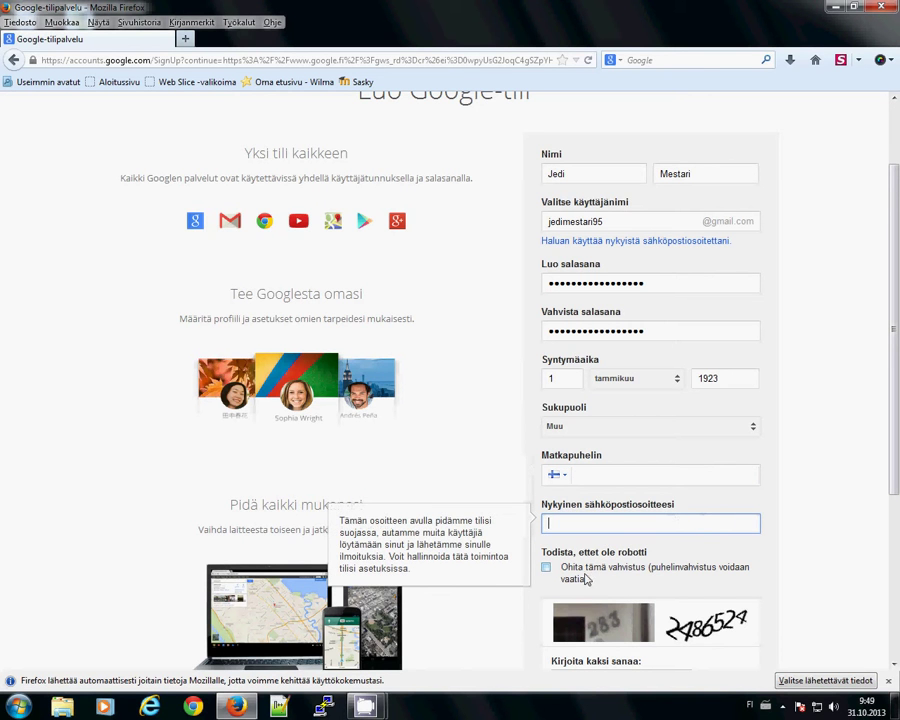
- Leave the email field empty and type the captcha words into 'Kirjoita kaksi sanaa'
{"action": "scroll", "coordinate": [600, 560], "scroll_direction": "down", "scroll_amount": 5}
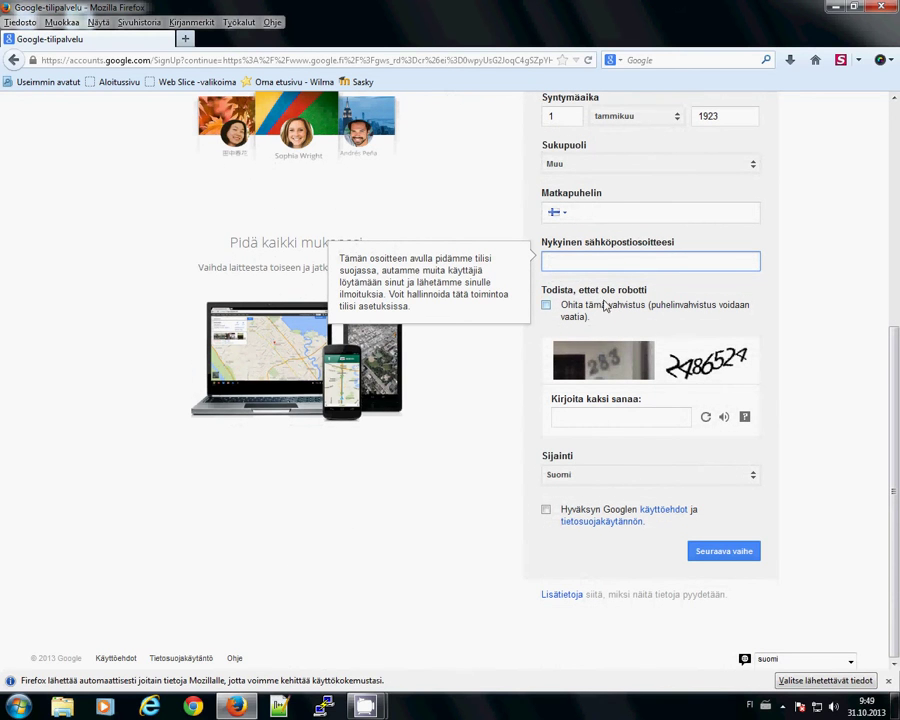
{"action": "left_click", "coordinate": [660, 296]}
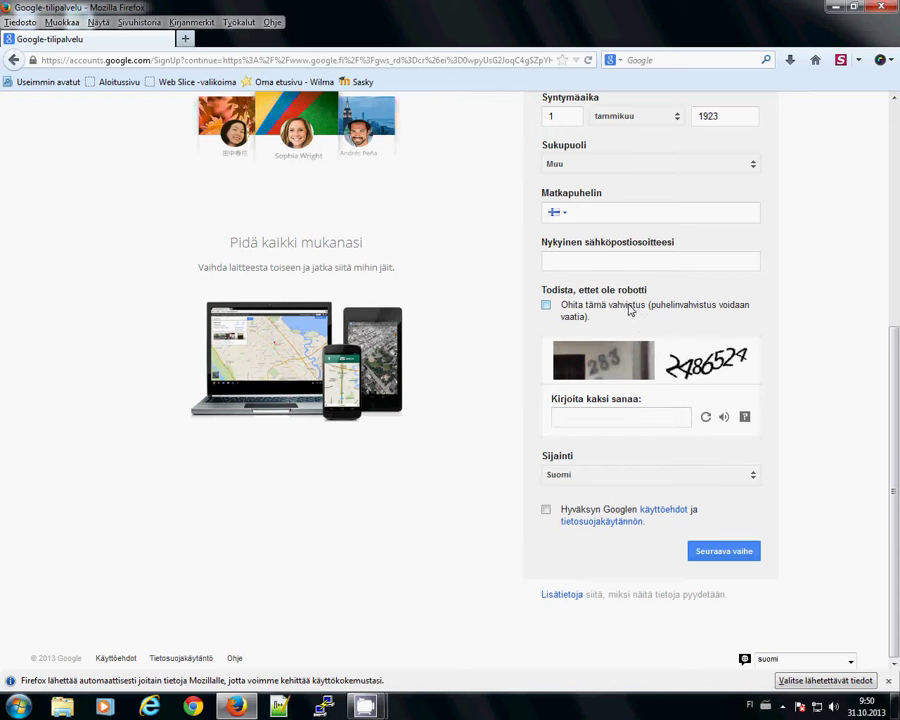
{"action": "left_click", "coordinate": [634, 413]}
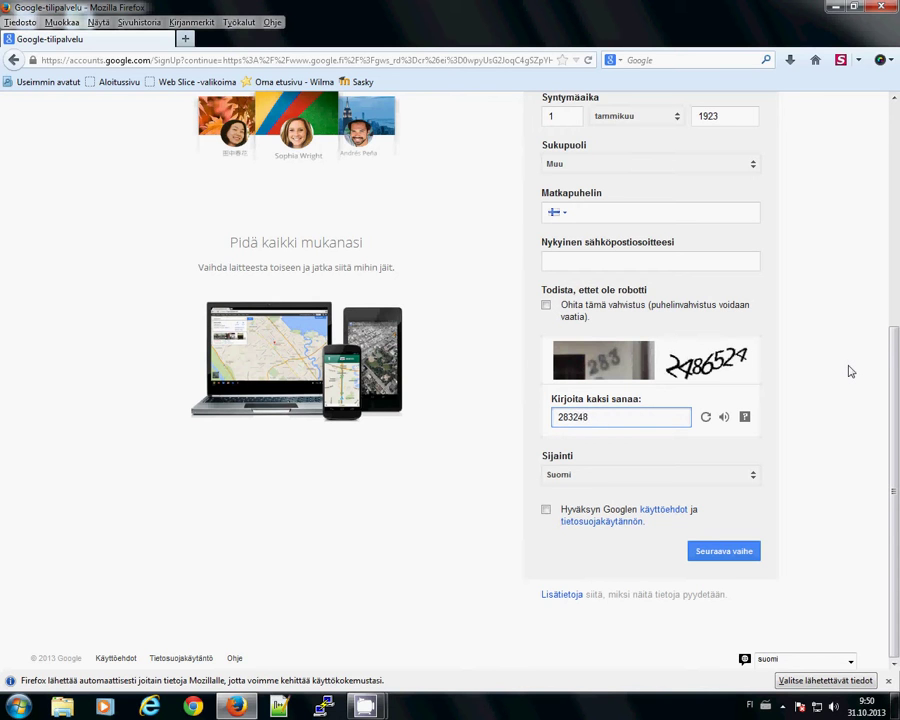
{"action": "left_click", "coordinate": [673, 481]}
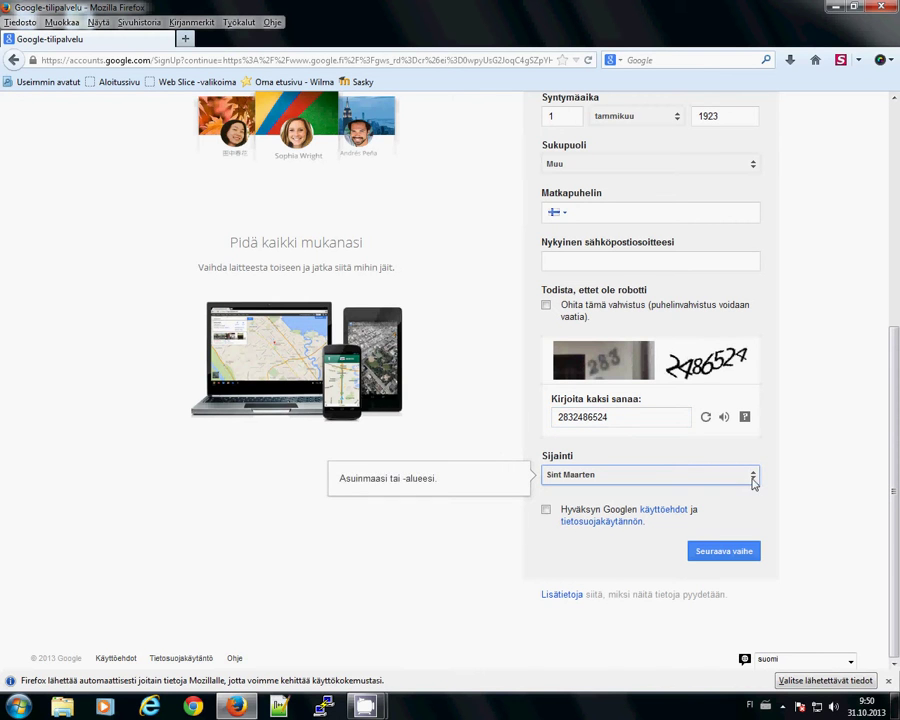
- Set Sijainti to Singapore and tick the checkbox accepting Google's terms and privacy policy
{"action": "key", "text": "Up"}
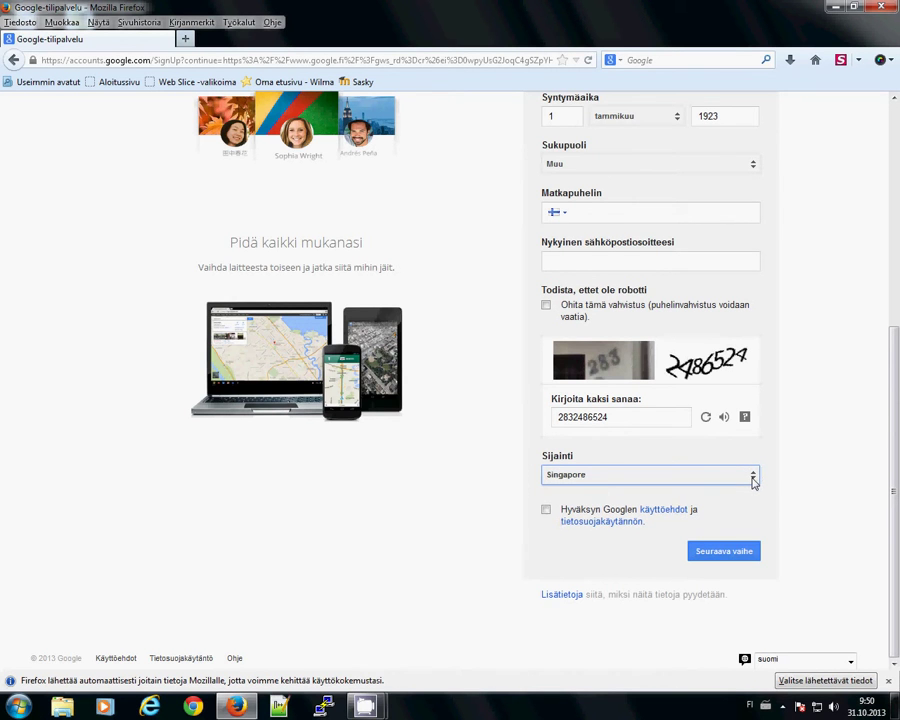
{"action": "left_click", "coordinate": [739, 479]}
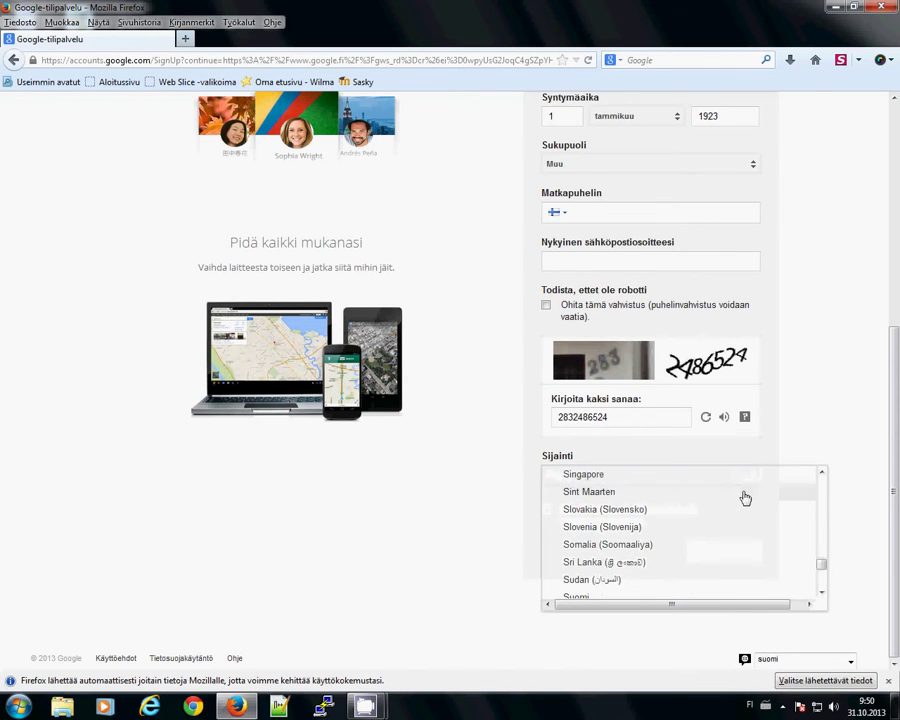
{"action": "scroll", "coordinate": [745, 497], "scroll_direction": "down", "scroll_amount": 2}
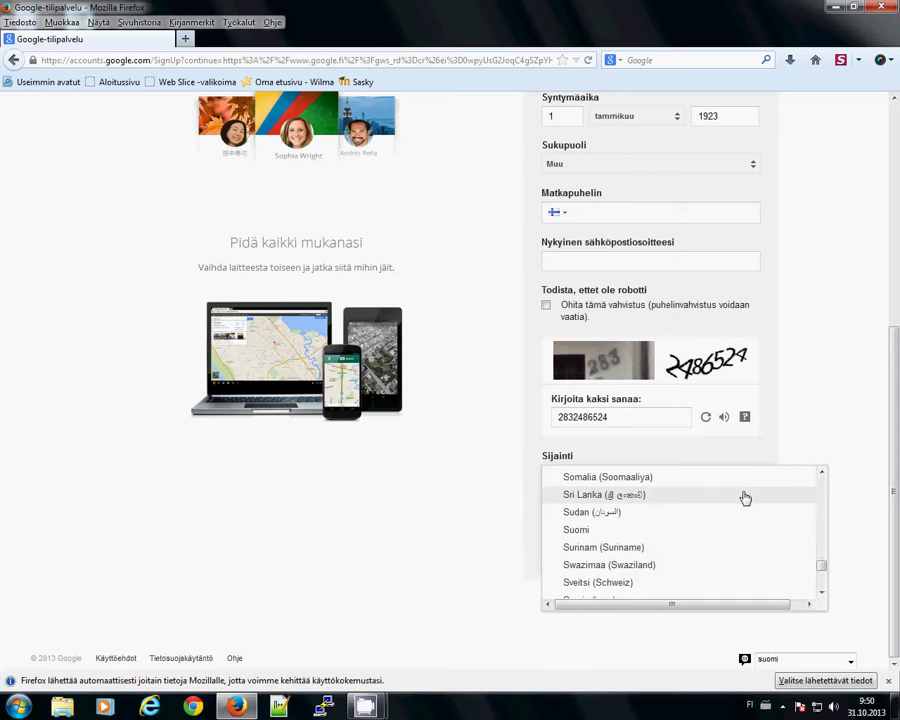
{"action": "key", "text": "Escape"}
{"action": "left_click", "coordinate": [546, 510]}
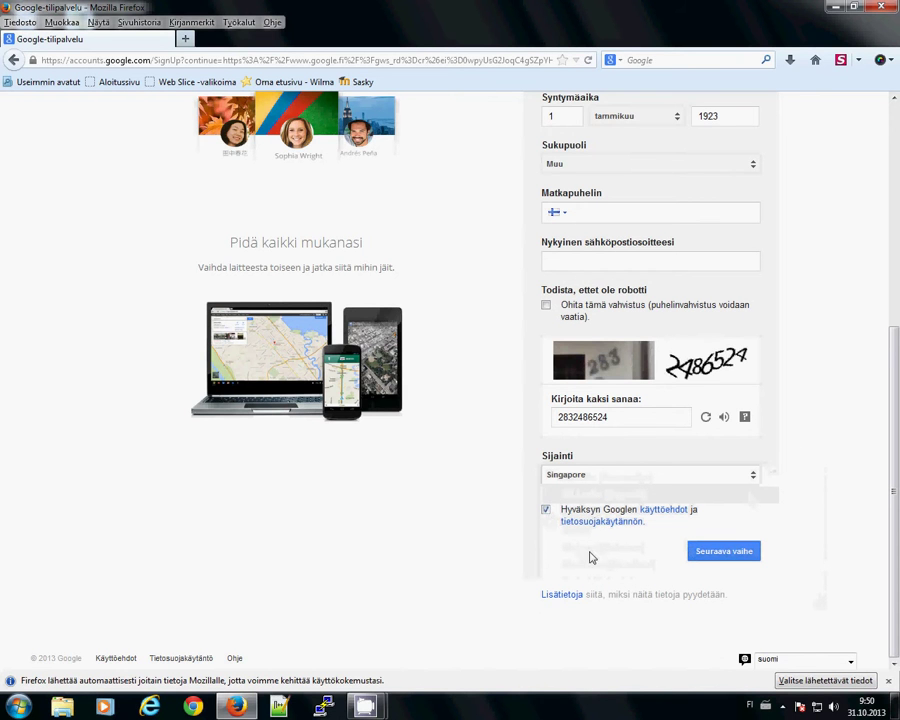
{"action": "left_click", "coordinate": [661, 512]}
- Scroll through the Google Terms of Service page, then close its tab
{"action": "left_click", "coordinate": [297, 42]}
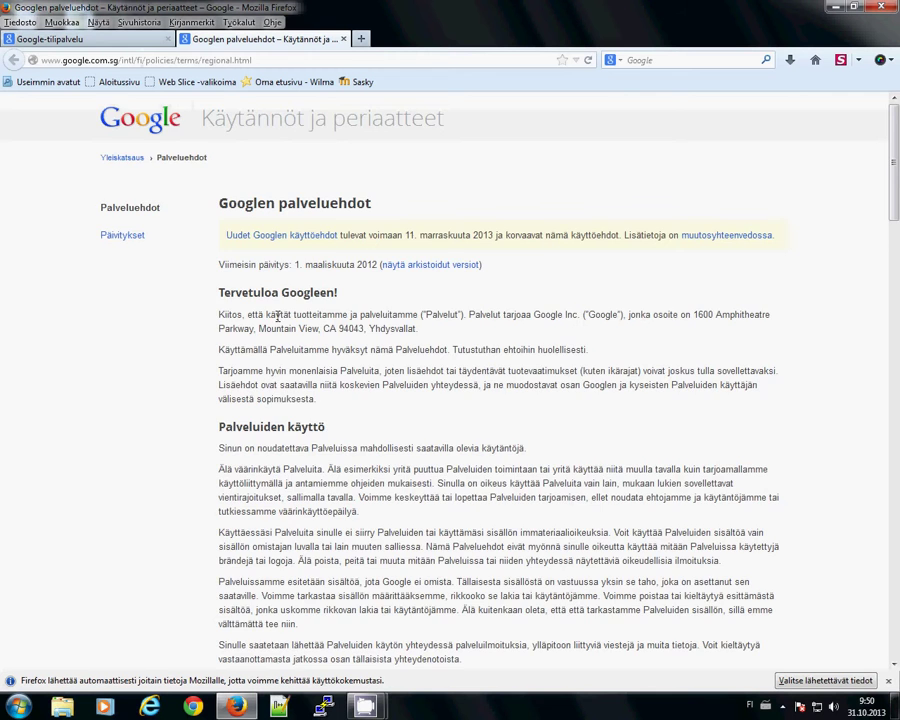
{"action": "scroll", "coordinate": [277, 316], "scroll_direction": "down", "scroll_amount": 3}
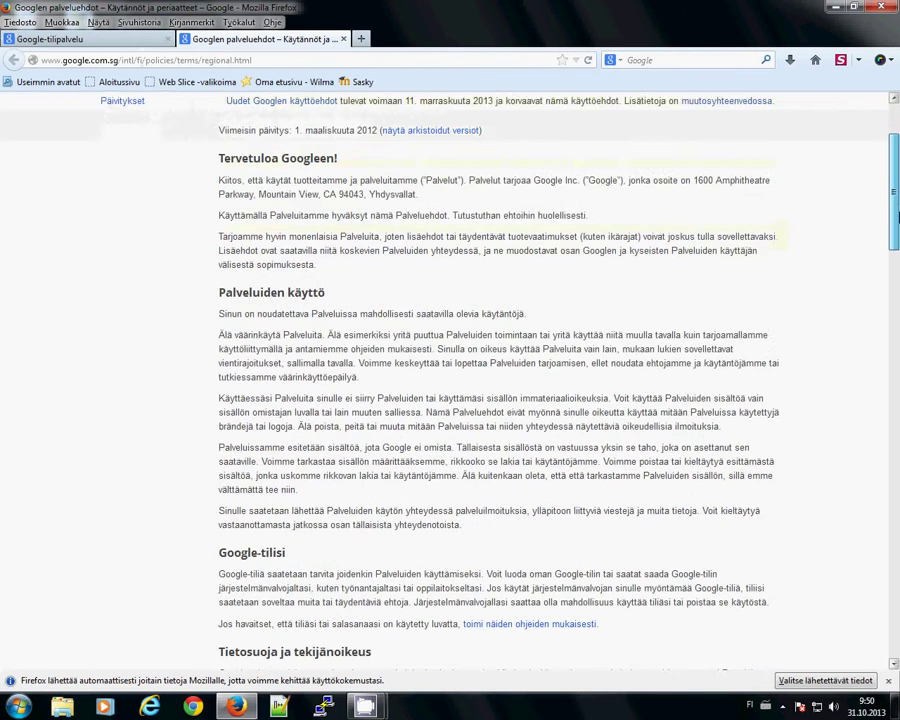
{"action": "scroll", "coordinate": [819, 290], "scroll_direction": "down", "scroll_amount": 1}
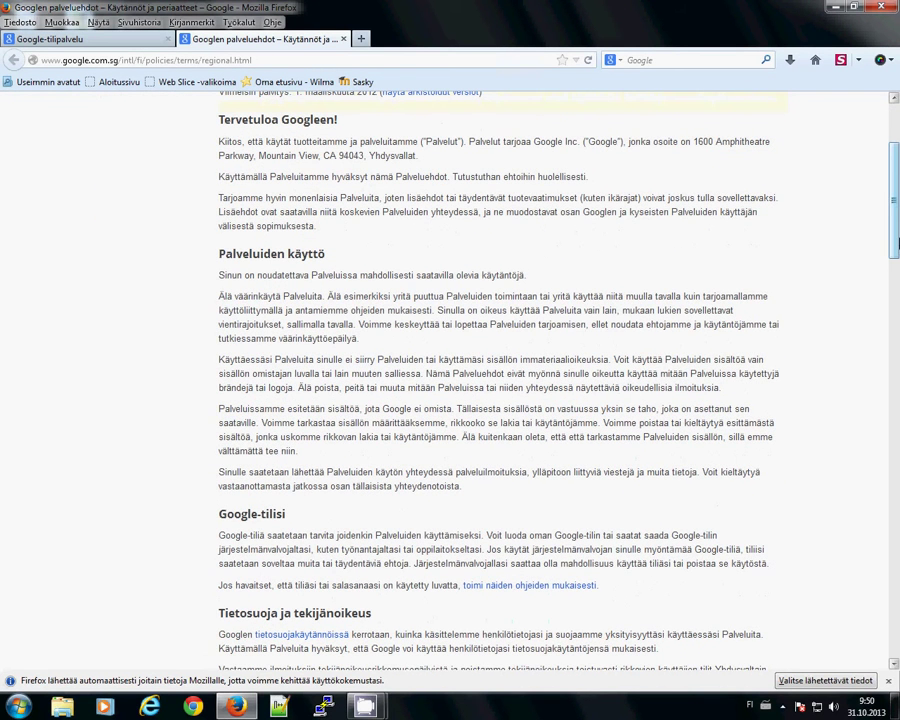
{"action": "left_click_drag", "start_coordinate": [897, 241], "coordinate": [897, 640]}
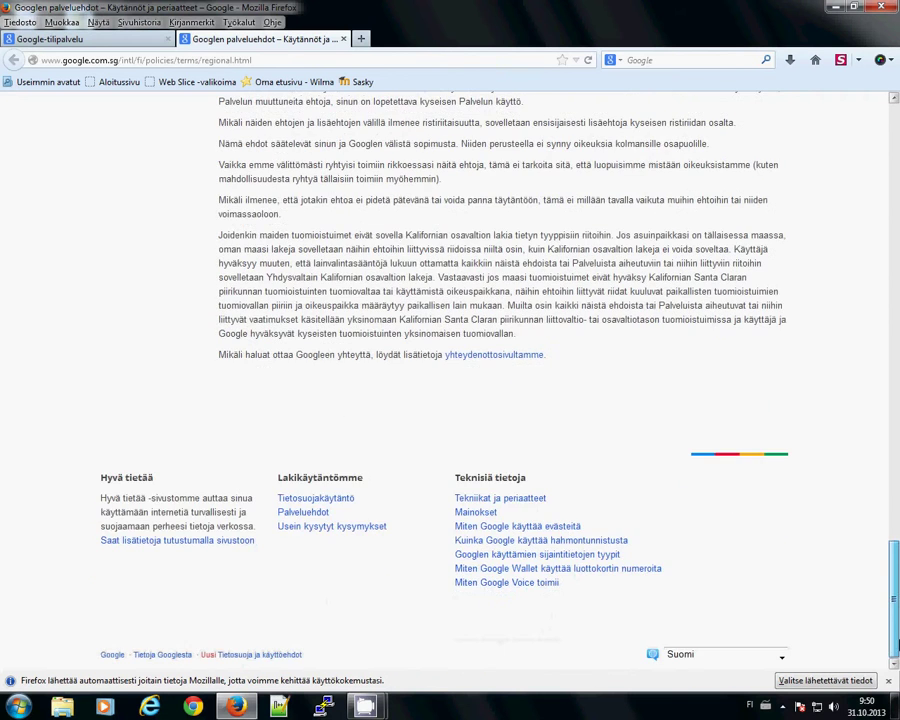
{"action": "left_click", "coordinate": [343, 39]}
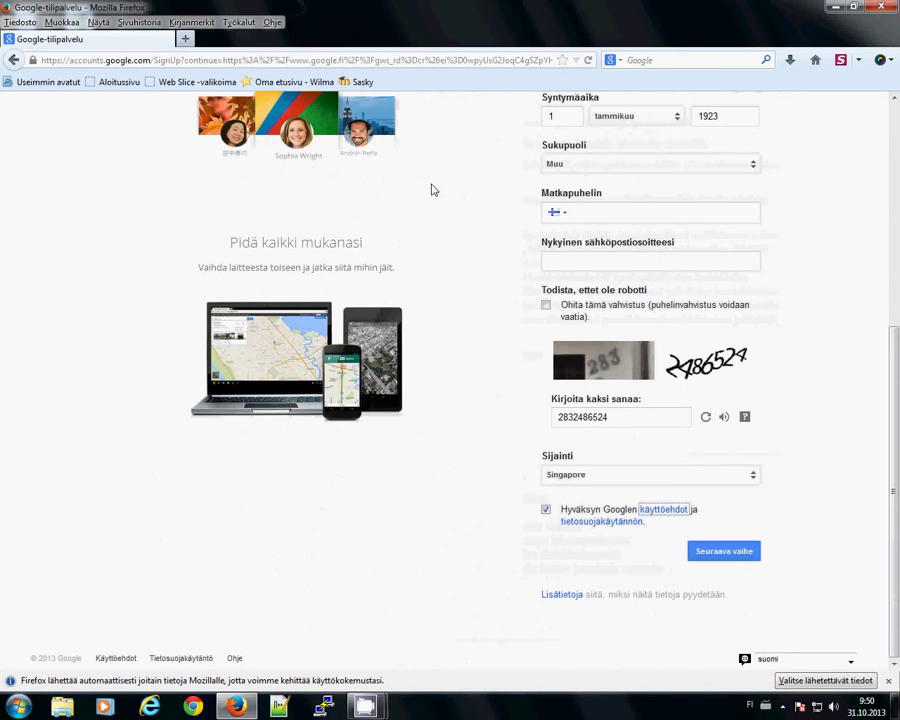
{"action": "left_click", "coordinate": [630, 523]}
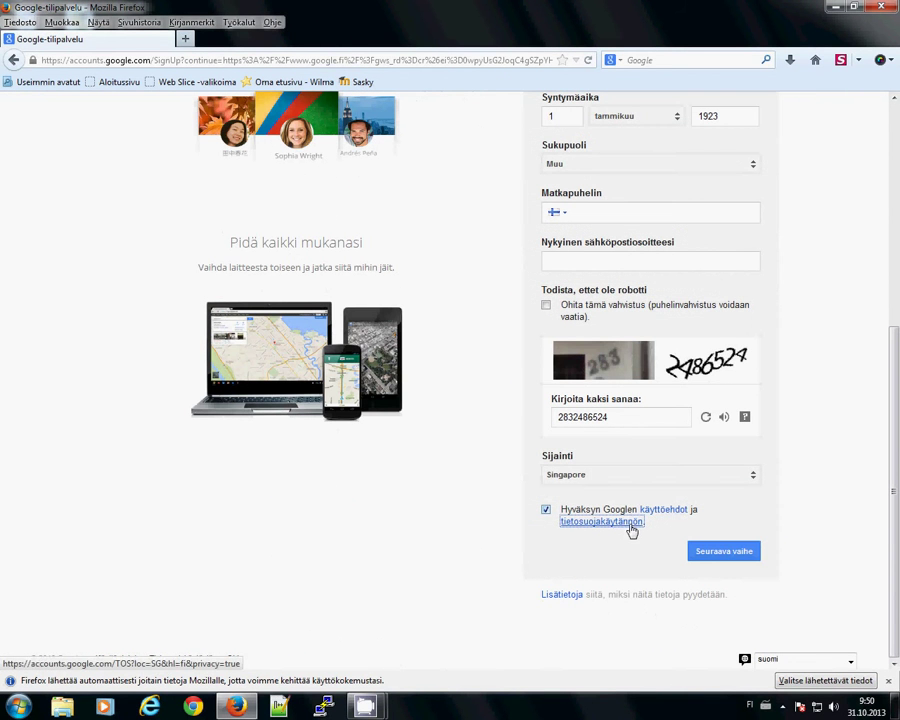
{"action": "left_click", "coordinate": [302, 40]}
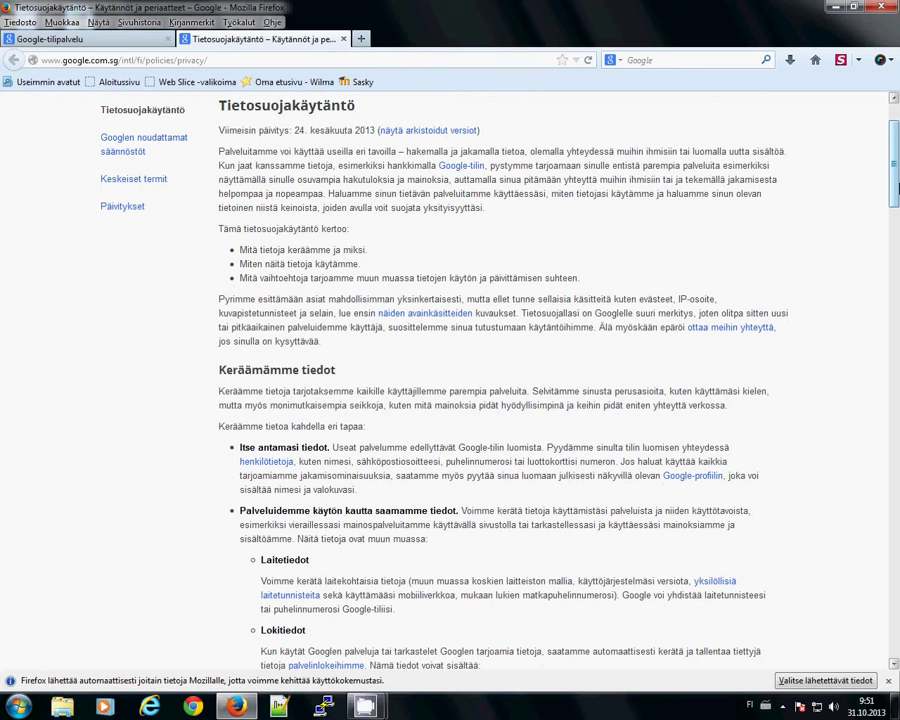
{"action": "left_click_drag", "start_coordinate": [897, 186], "coordinate": [897, 640]}
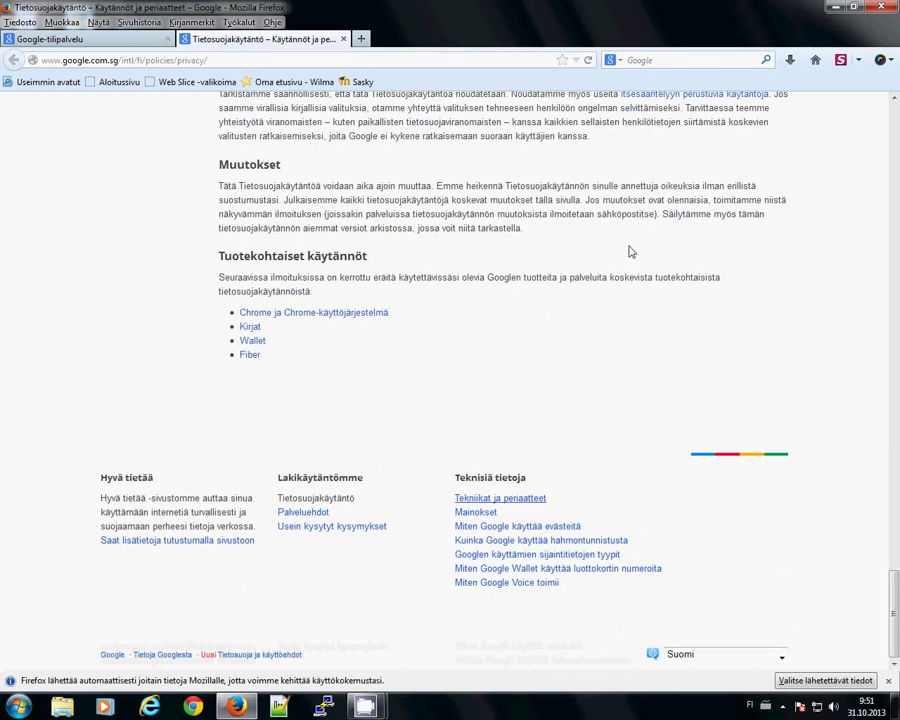
{"action": "left_click", "coordinate": [343, 39]}
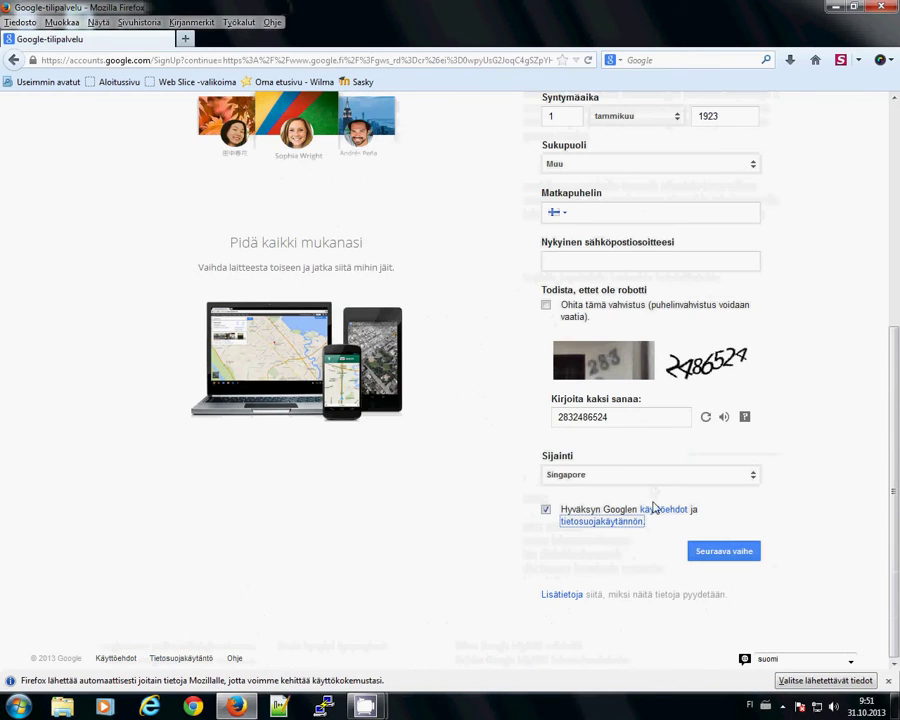
- Submit the sign-up form with Seuraava vaihe, leaving the phone country code unchanged
{"action": "left_click", "coordinate": [738, 552]}
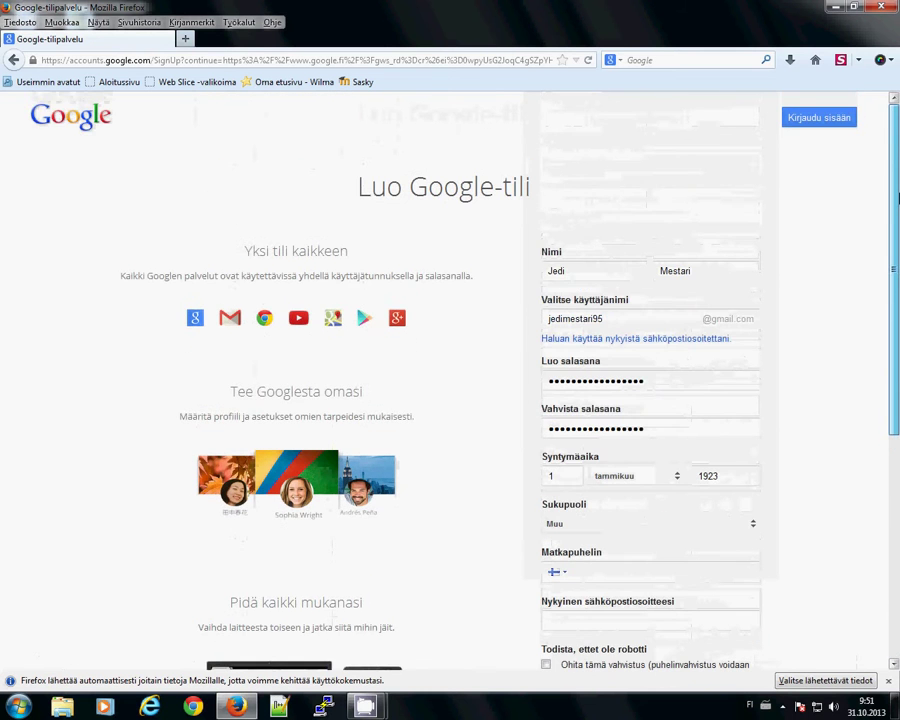
{"action": "scroll", "coordinate": [898, 207], "scroll_direction": "down", "scroll_amount": 4}
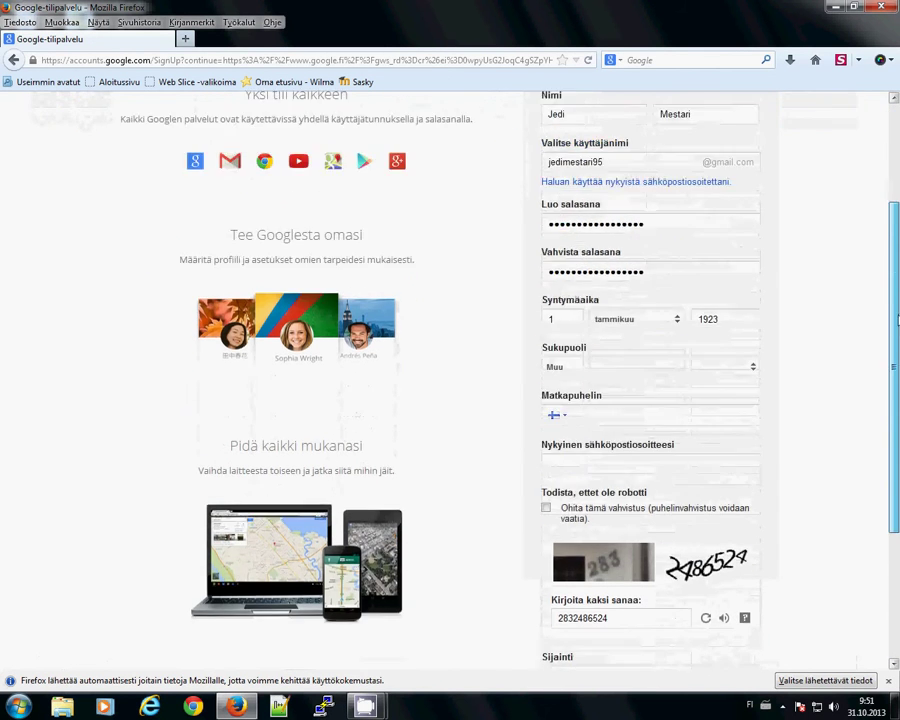
{"action": "left_click", "coordinate": [558, 365]}
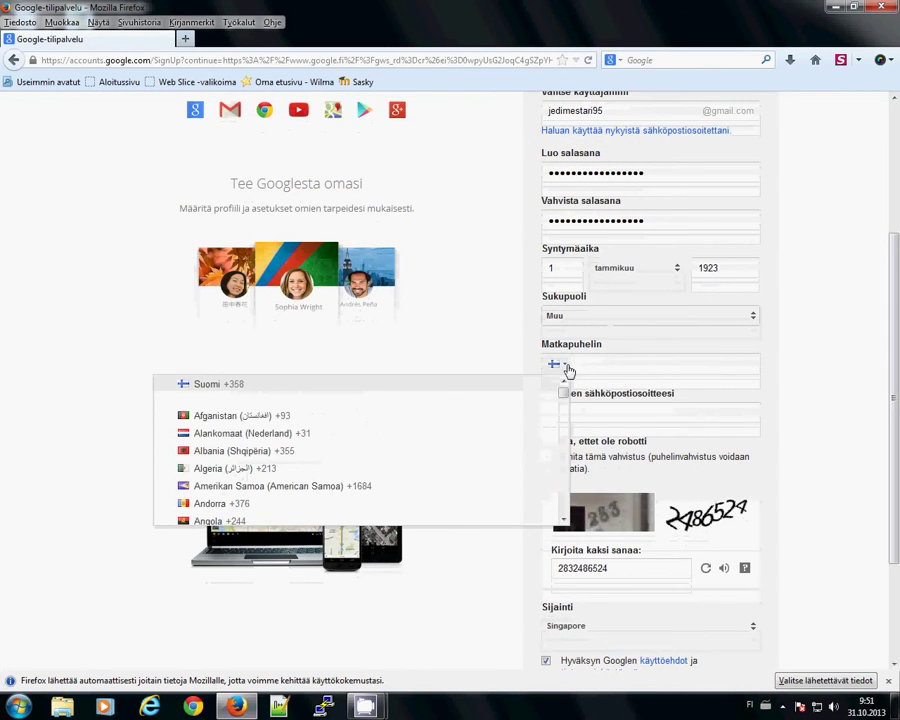
{"action": "left_click", "coordinate": [566, 369]}
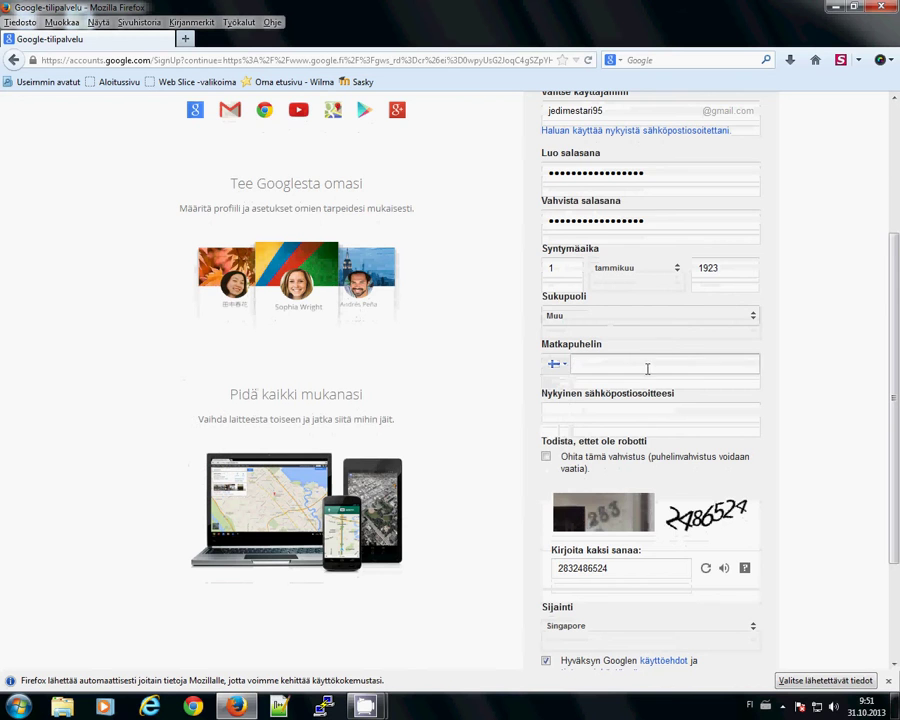
{"action": "scroll", "coordinate": [664, 412], "scroll_direction": "down", "scroll_amount": 3}
{"action": "left_click", "coordinate": [627, 263]}
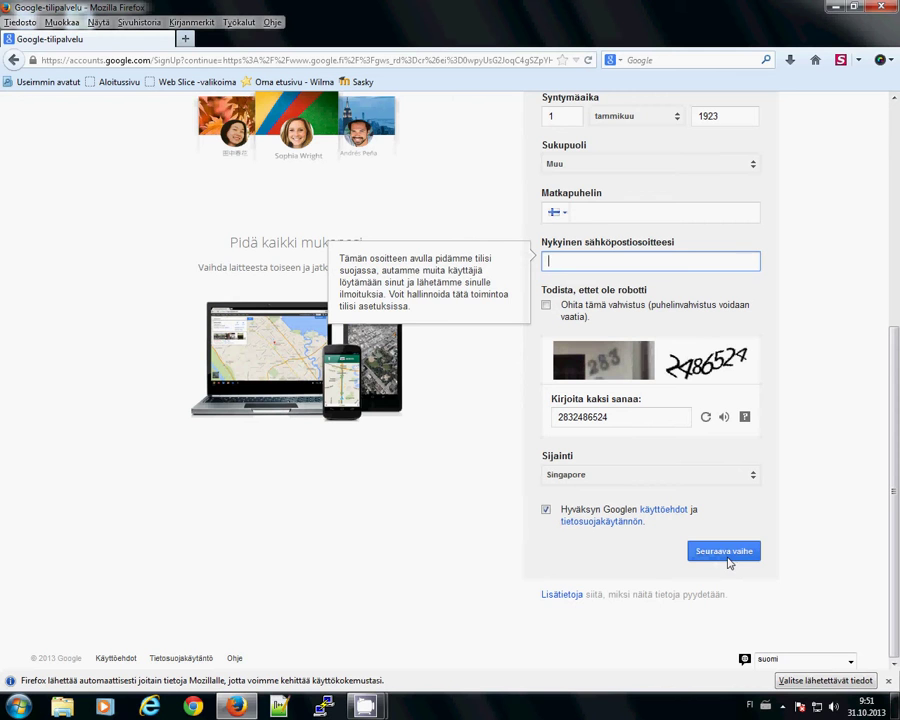
{"action": "left_click", "coordinate": [726, 556]}
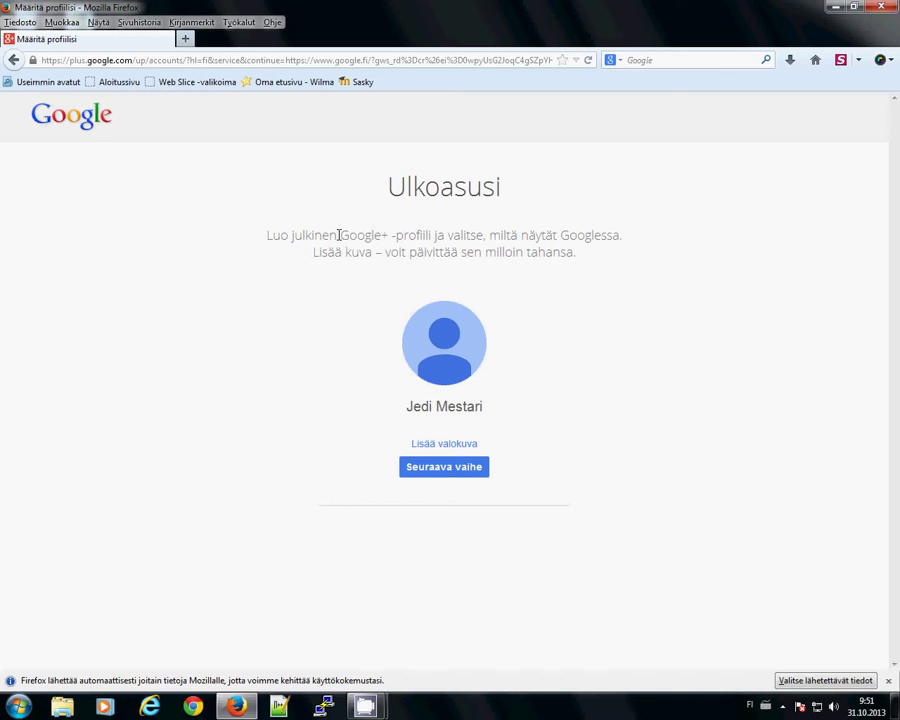
- Highlight and deselect 'Google+' and 'profiili' in the Ulkoasusi page subtitle
{"action": "left_click_drag", "start_coordinate": [338, 235], "coordinate": [390, 235]}
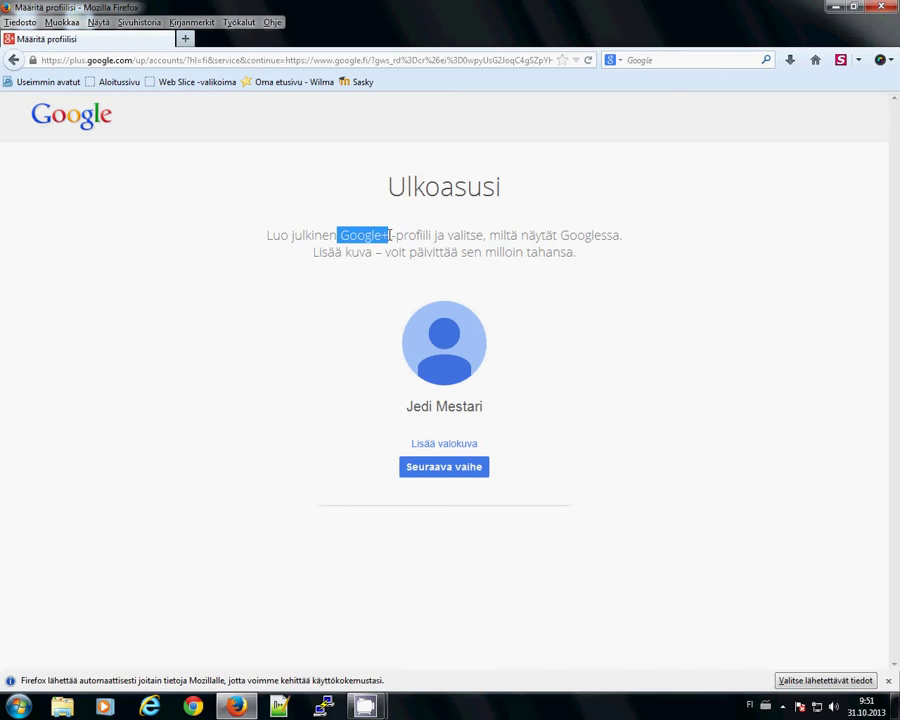
{"action": "left_click", "coordinate": [390, 235]}
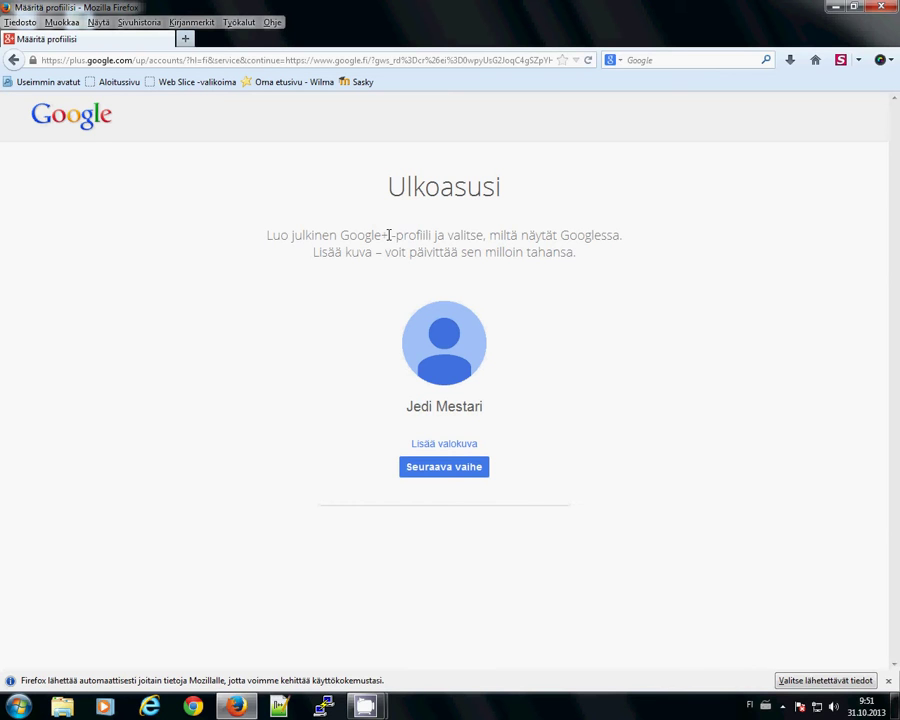
{"action": "left_click_drag", "start_coordinate": [398, 235], "coordinate": [432, 235]}
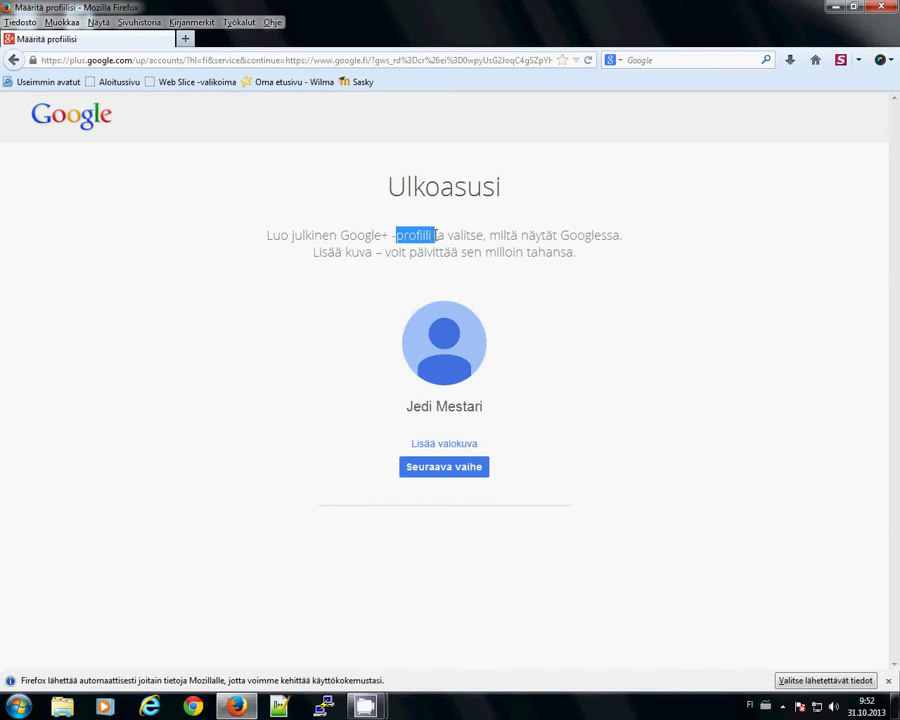
{"action": "left_click", "coordinate": [433, 235]}
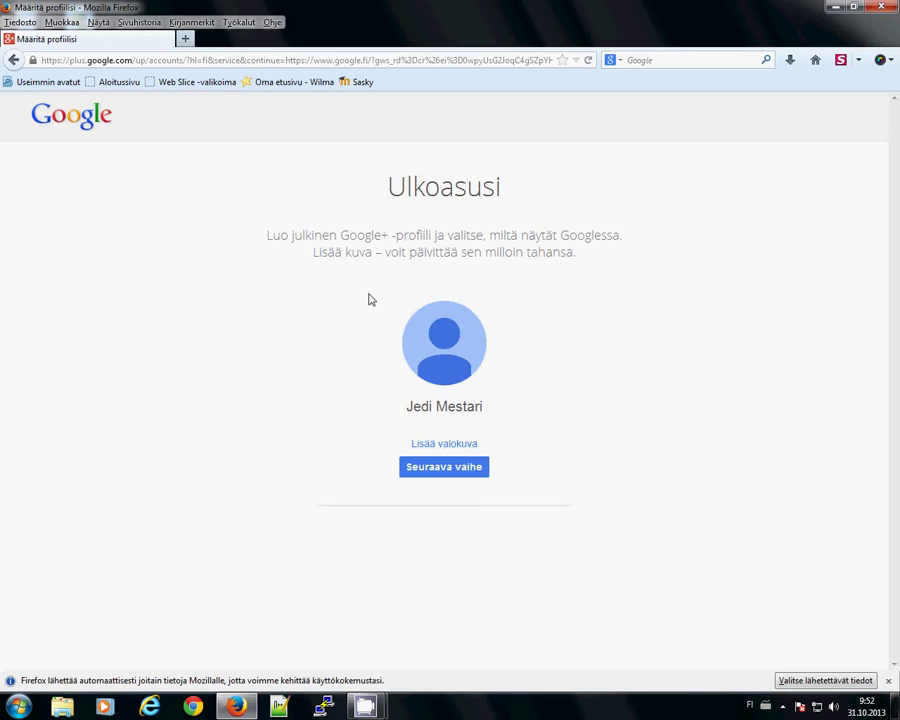
- Add a profile photo from the computer, choosing image 016 in Kuvat > 2013-10-02
{"action": "left_click", "coordinate": [460, 445]}
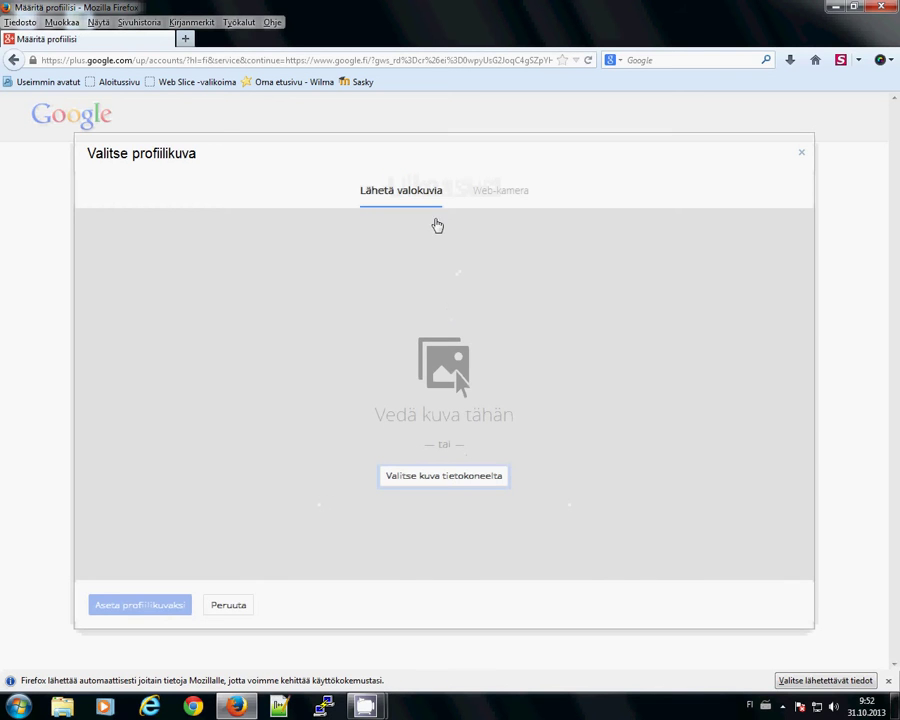
{"action": "left_click", "coordinate": [428, 484]}
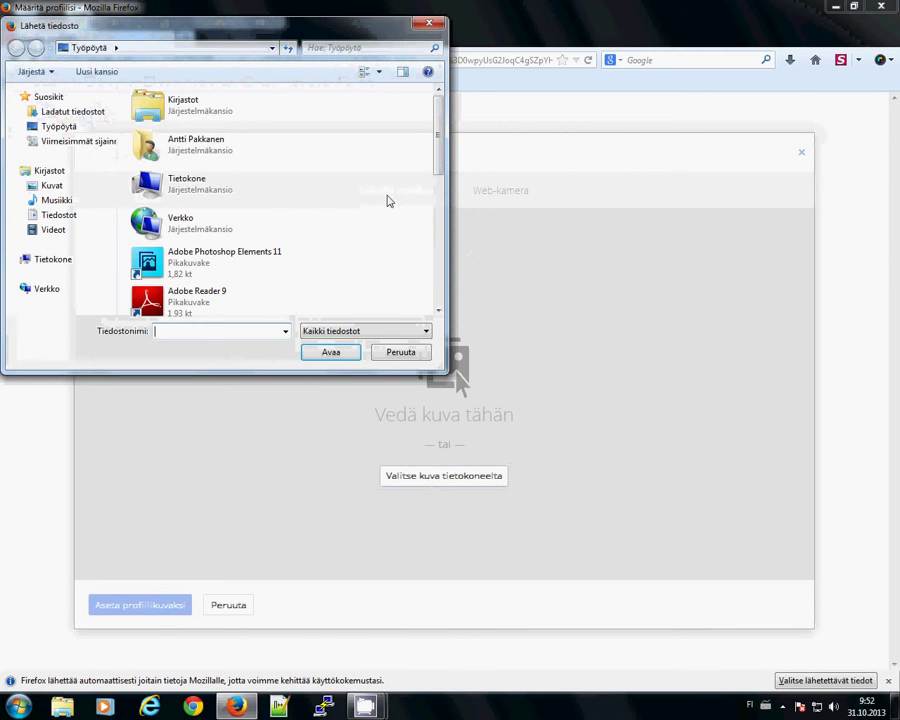
{"action": "left_click_drag", "start_coordinate": [437, 140], "coordinate": [450, 280]}
{"action": "left_click", "coordinate": [60, 190]}
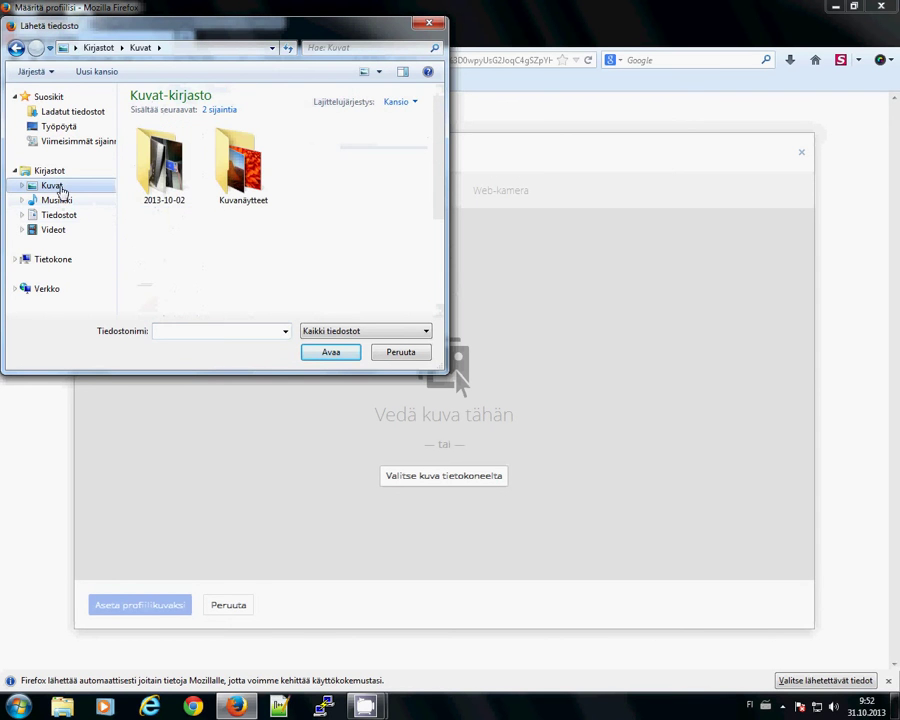
{"action": "double_click", "coordinate": [156, 180]}
{"action": "scroll", "coordinate": [157, 182], "scroll_direction": "down", "scroll_amount": 5}
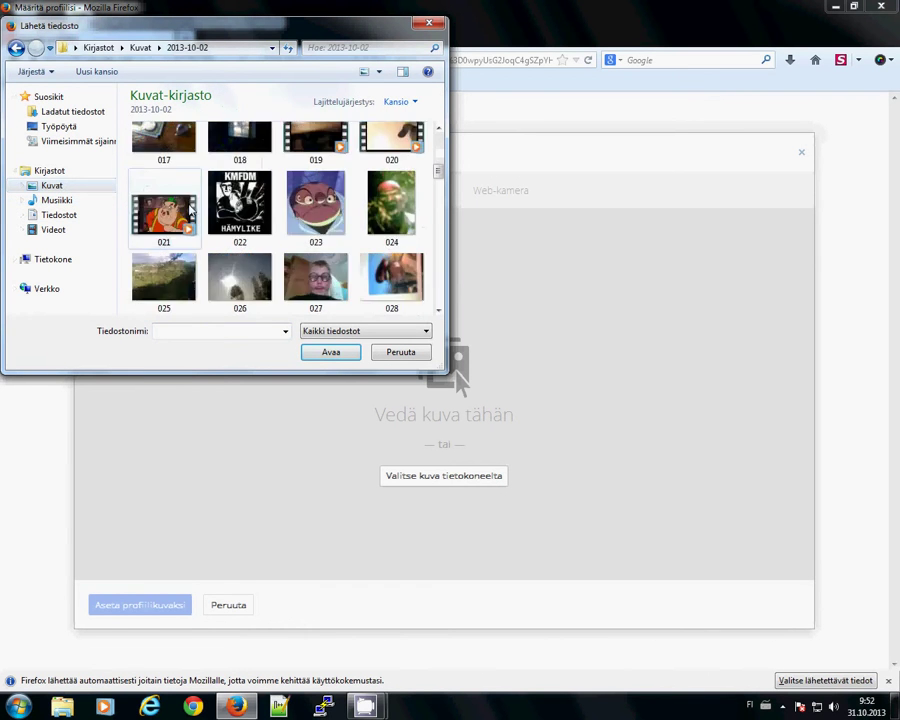
{"action": "scroll", "coordinate": [190, 208], "scroll_direction": "up", "scroll_amount": 2}
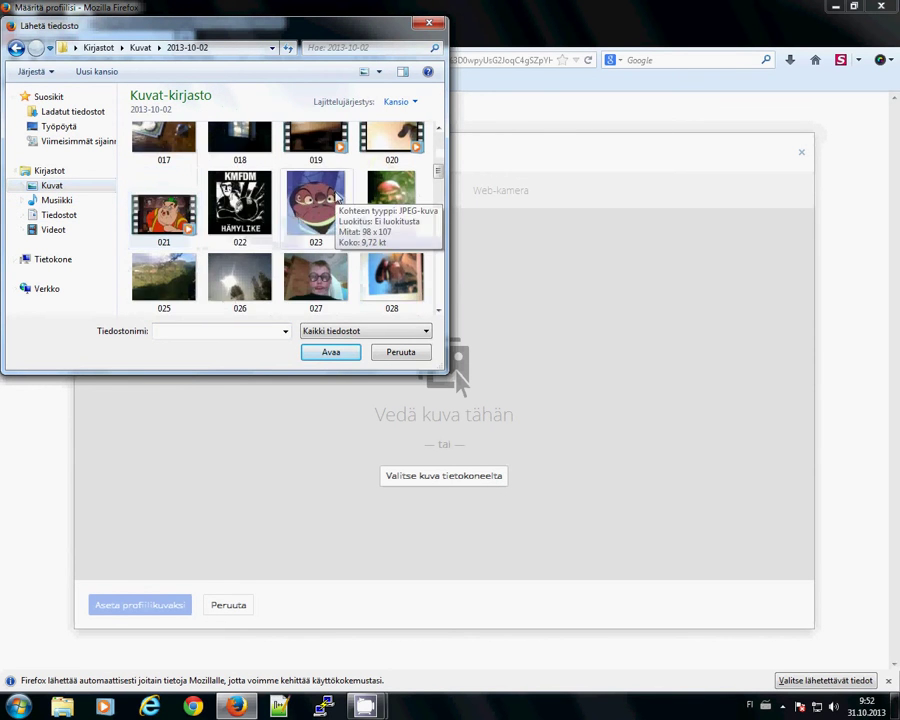
{"action": "scroll", "coordinate": [385, 190], "scroll_direction": "down", "scroll_amount": 3}
{"action": "left_click_drag", "start_coordinate": [440, 192], "coordinate": [446, 284]}
{"action": "left_click_drag", "start_coordinate": [441, 291], "coordinate": [433, 143]}
{"action": "left_click", "coordinate": [386, 262]}
- Open picture 016 and tighten the crop square around the face and lightsaber
{"action": "left_click", "coordinate": [346, 350]}
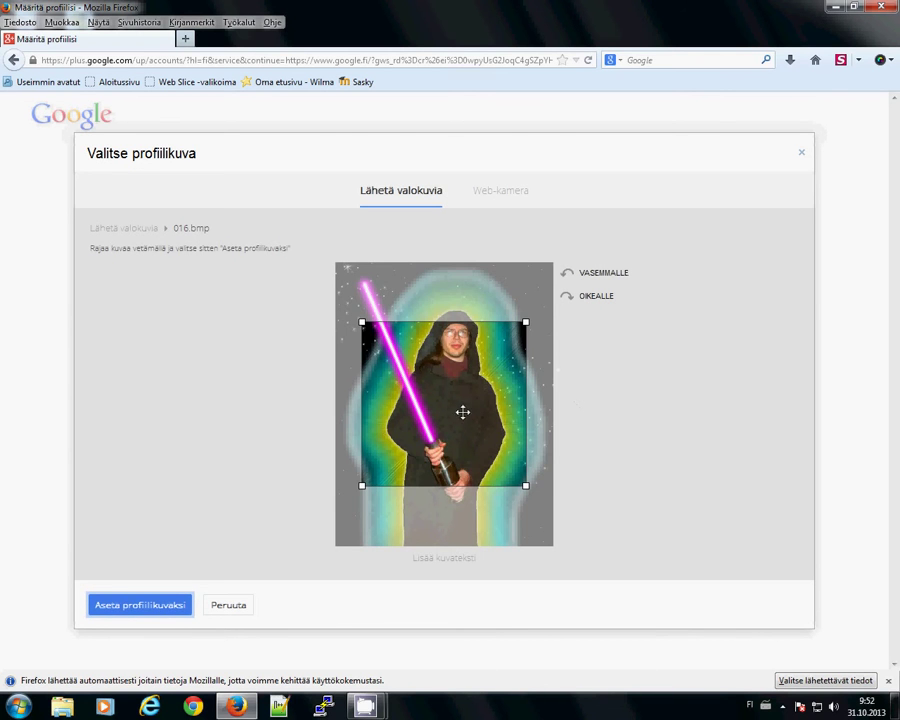
{"action": "left_click_drag", "start_coordinate": [463, 412], "coordinate": [476, 355]}
{"action": "left_click_drag", "start_coordinate": [539, 266], "coordinate": [515, 289]}
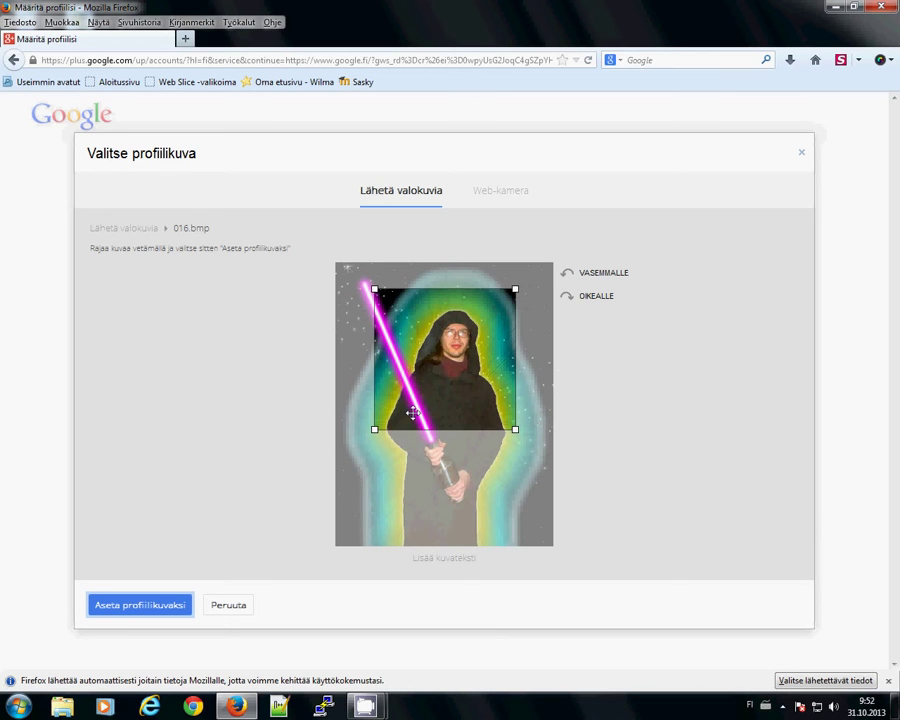
{"action": "left_click_drag", "start_coordinate": [375, 432], "coordinate": [358, 416]}
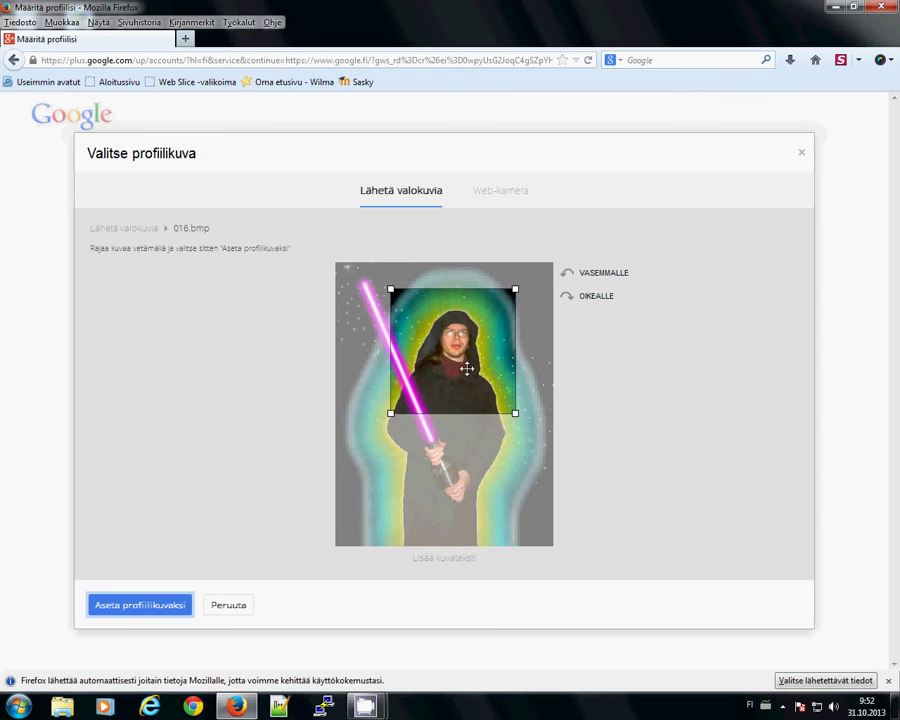
{"action": "left_click_drag", "start_coordinate": [466, 368], "coordinate": [458, 370]}
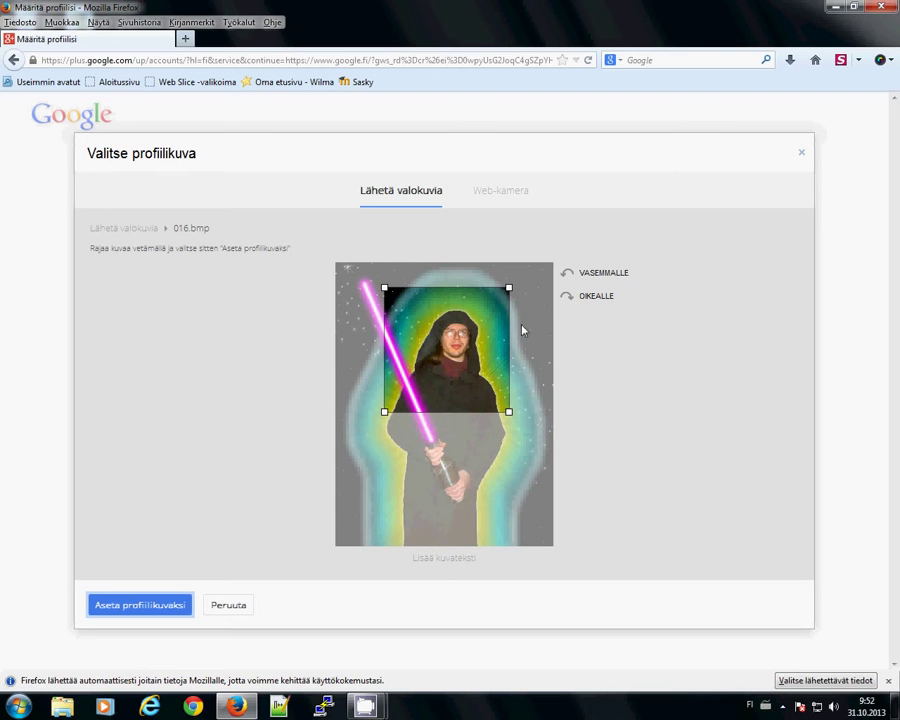
- Rotate the photo left and right, ending with it back upright
{"action": "left_click", "coordinate": [606, 278]}
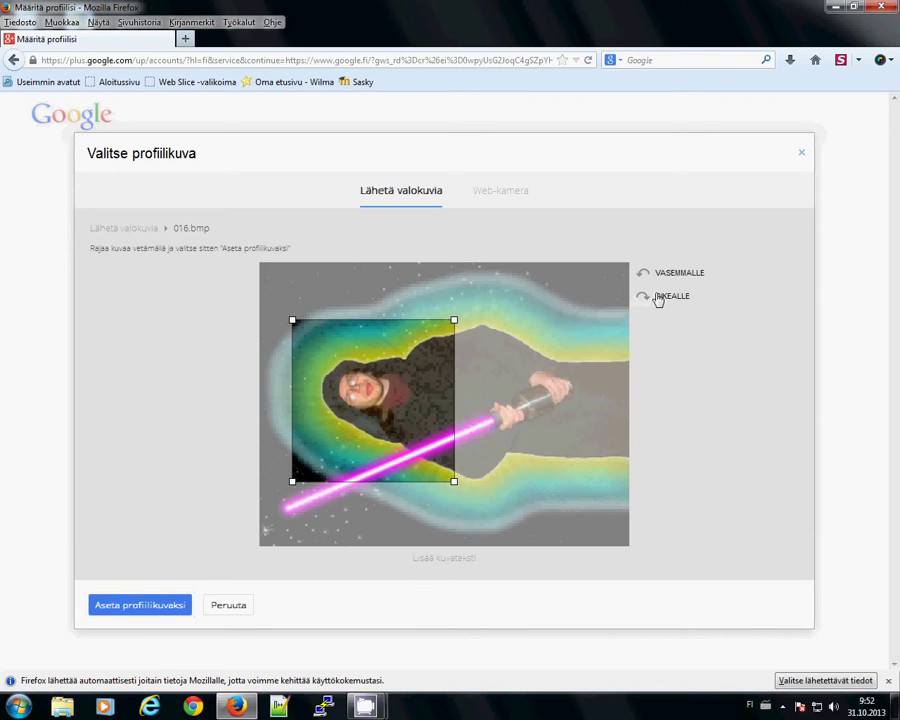
{"action": "left_click", "coordinate": [658, 300]}
{"action": "left_click", "coordinate": [609, 299]}
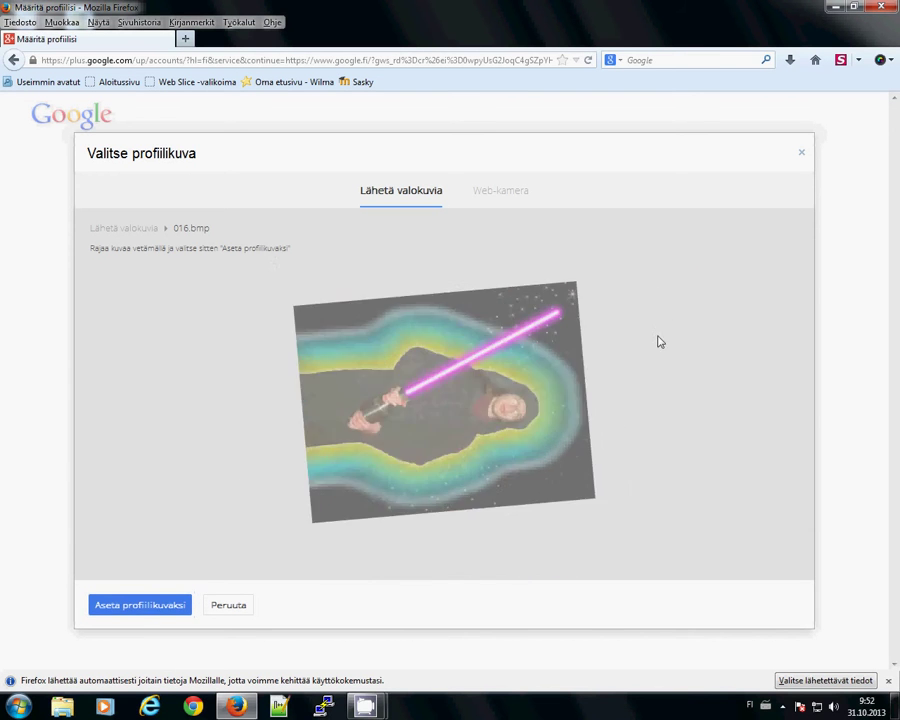
{"action": "left_click", "coordinate": [640, 275]}
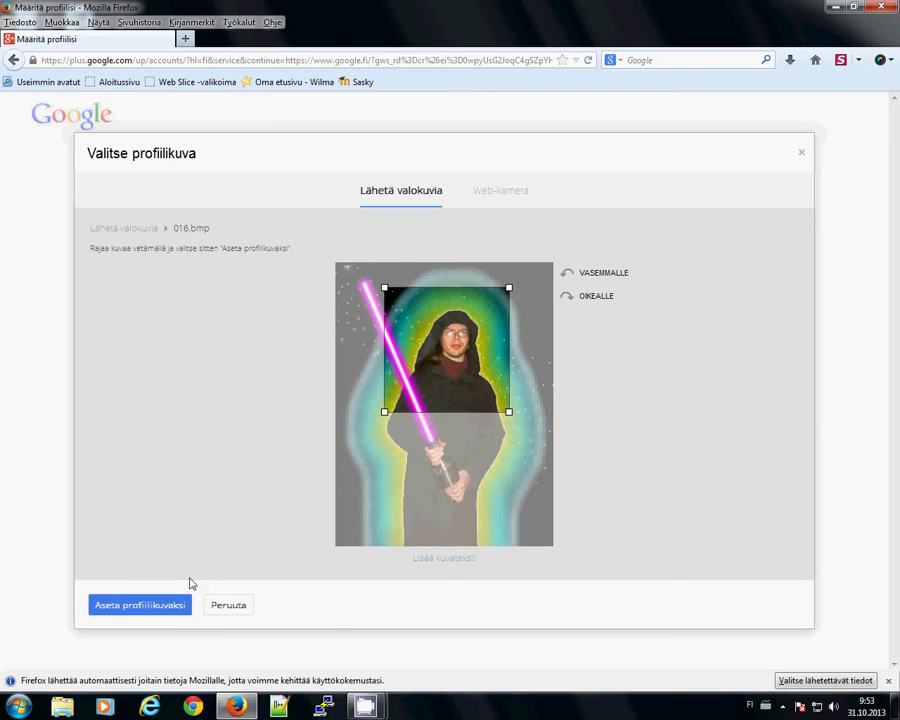
- Reframe the crop around the face and set it as the profile picture
{"action": "mouse_move", "coordinate": [456, 352]}
{"action": "left_mouse_down"}
{"action": "mouse_move", "coordinate": [456, 476]}
{"action": "mouse_move", "coordinate": [474, 476]}
{"action": "mouse_move", "coordinate": [500, 368]}
{"action": "mouse_move", "coordinate": [414, 341]}
{"action": "mouse_move", "coordinate": [477, 372]}
{"action": "mouse_move", "coordinate": [459, 354]}
{"action": "left_mouse_up"}
{"action": "left_click_drag", "start_coordinate": [388, 400], "coordinate": [403, 385]}
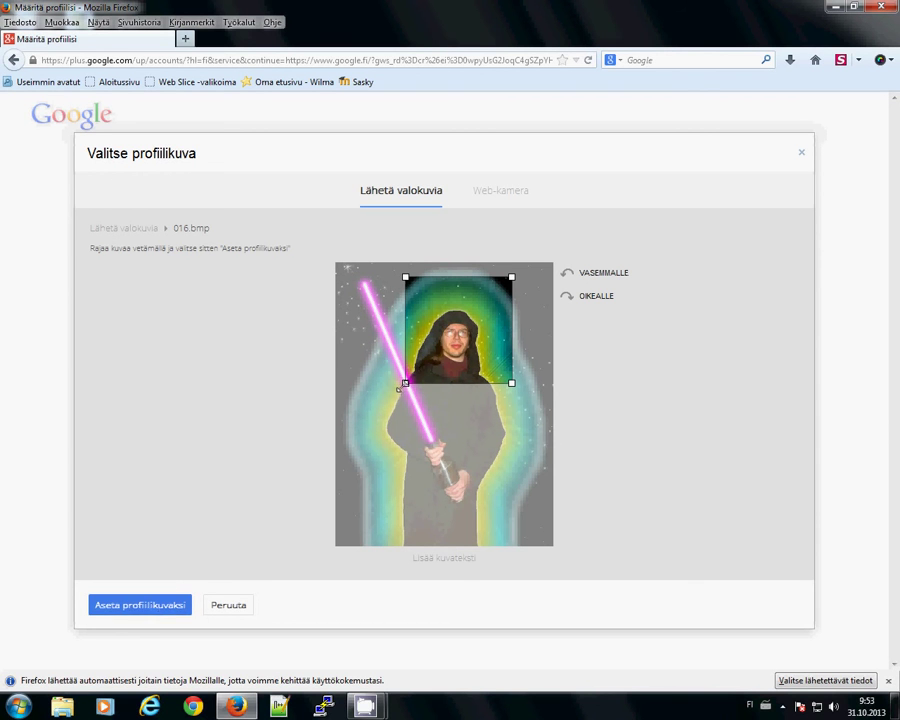
{"action": "left_click_drag", "start_coordinate": [405, 383], "coordinate": [386, 402]}
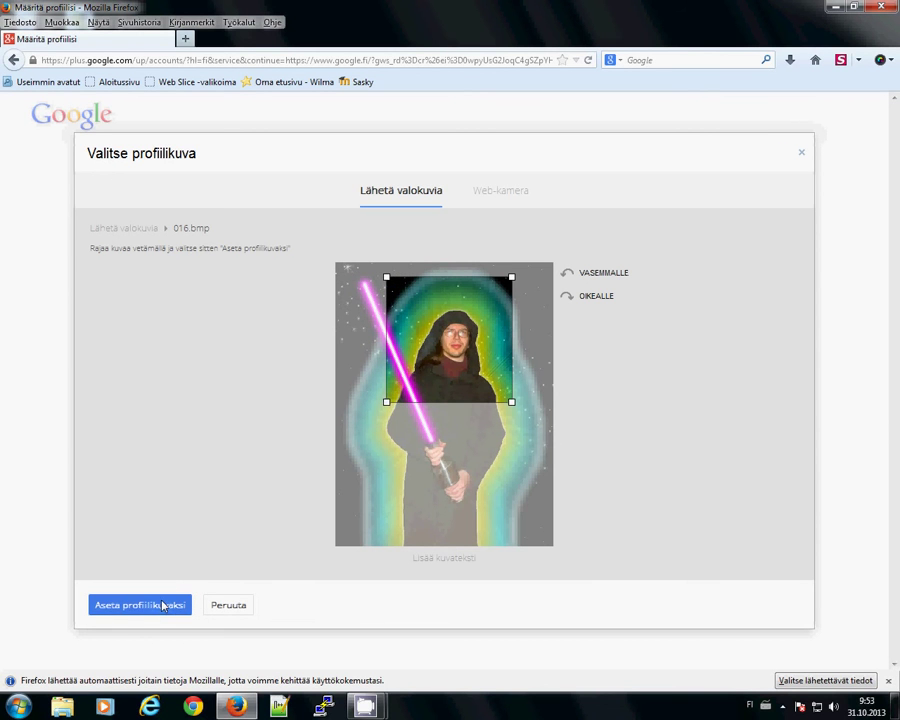
{"action": "left_click", "coordinate": [163, 605]}
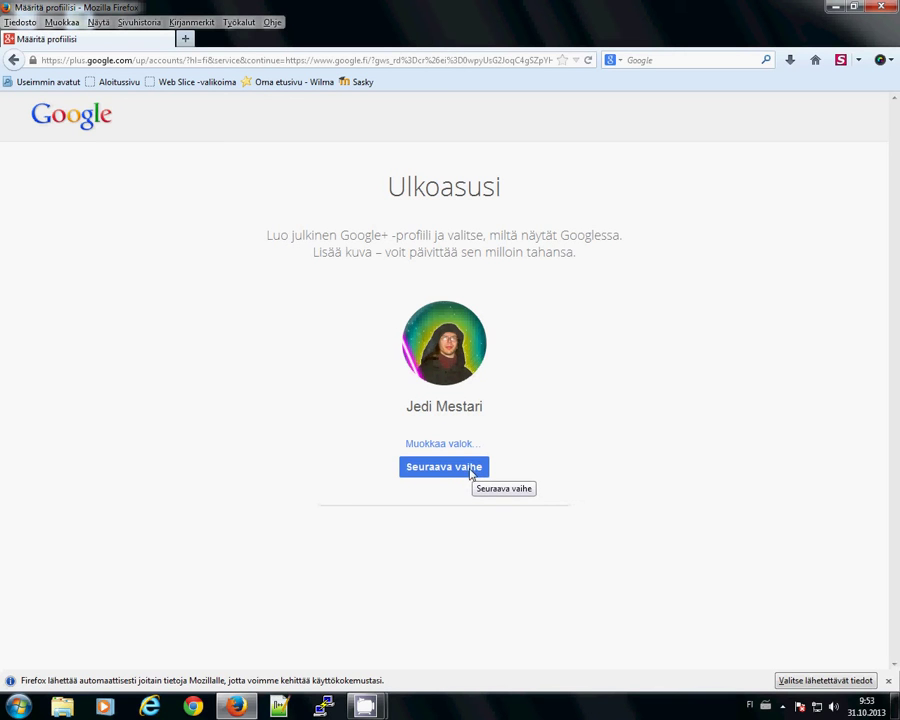
- Continue past the new round profile photo with Seuraava vaihe
{"action": "left_click", "coordinate": [470, 470]}
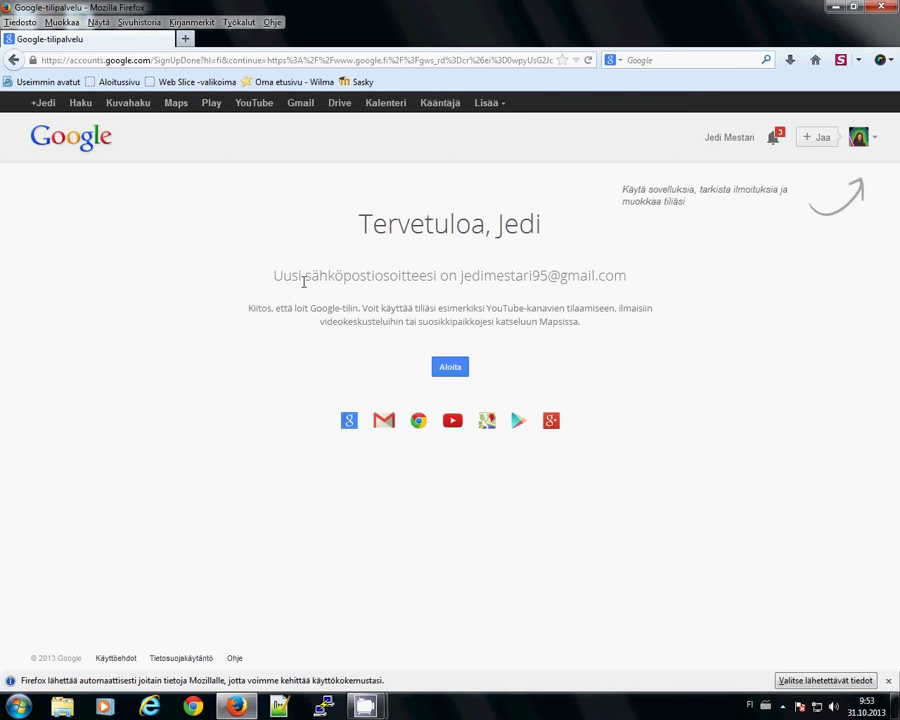
- Highlight the new Gmail address and thank-you text, then continue with Aloita
{"action": "left_click_drag", "start_coordinate": [459, 280], "coordinate": [636, 287]}
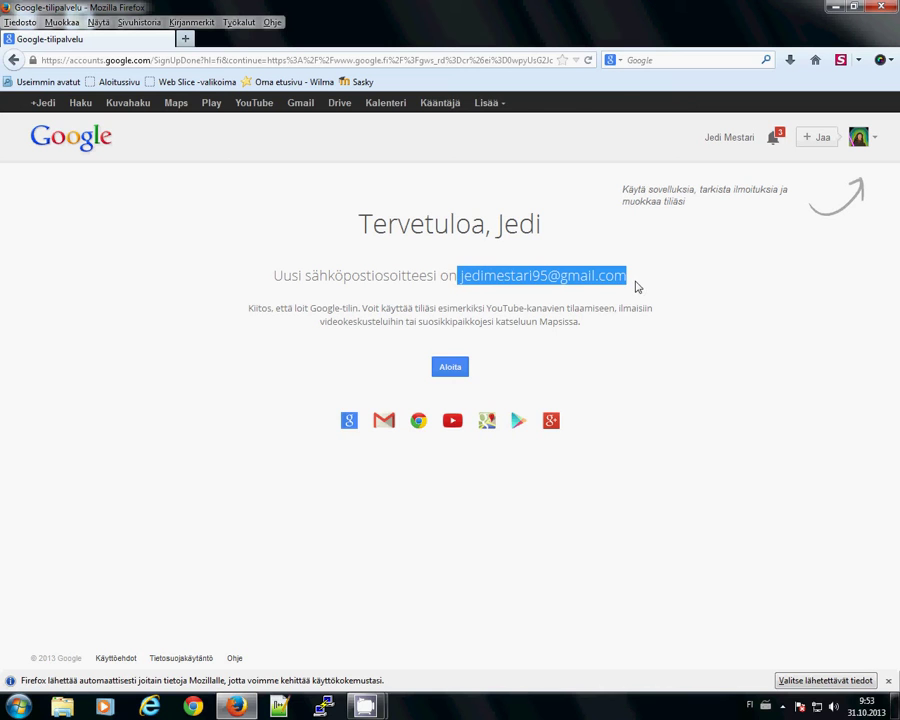
{"action": "left_click", "coordinate": [636, 287]}
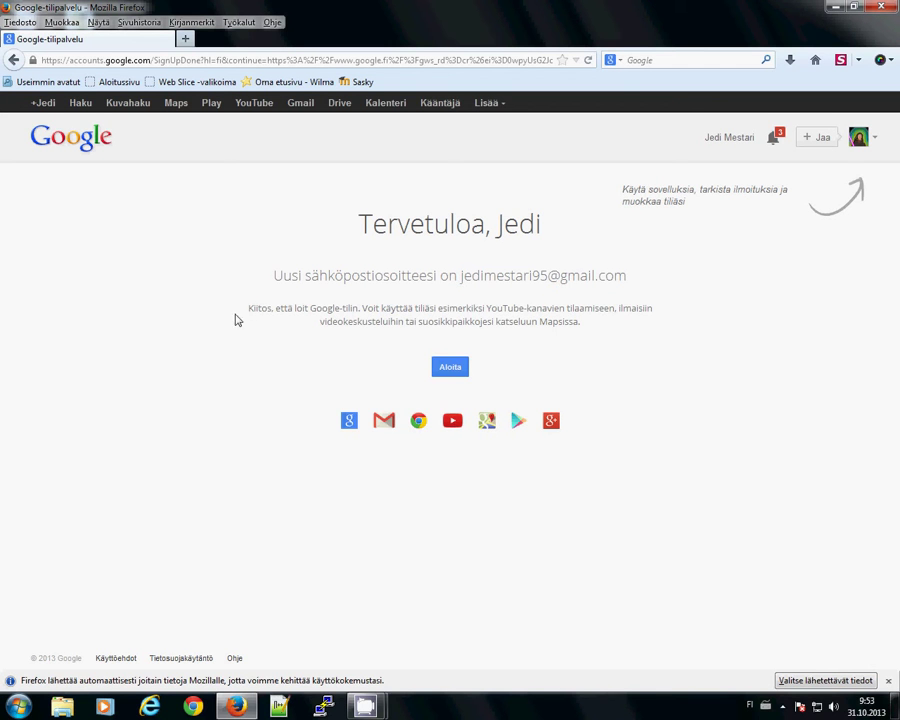
{"action": "left_click_drag", "start_coordinate": [252, 311], "coordinate": [358, 313]}
{"action": "left_click", "coordinate": [358, 313]}
{"action": "left_click", "coordinate": [450, 369]}
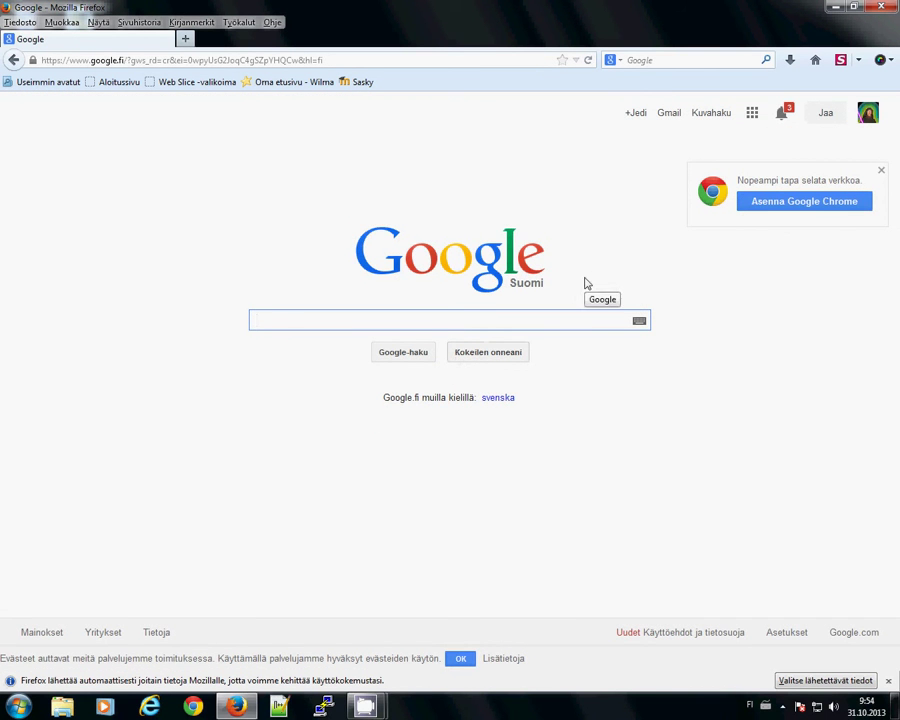
- Browse the Google apps panel and full product list, then open Gmail from the homepage
{"action": "left_click", "coordinate": [752, 113]}
{"action": "left_click", "coordinate": [752, 113]}
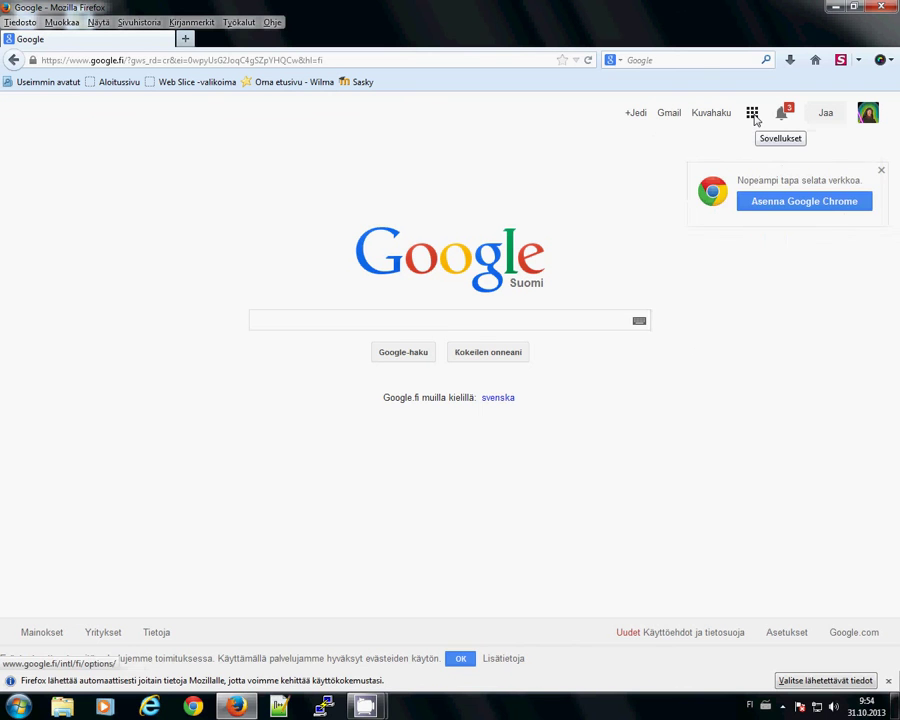
{"action": "left_click", "coordinate": [754, 116]}
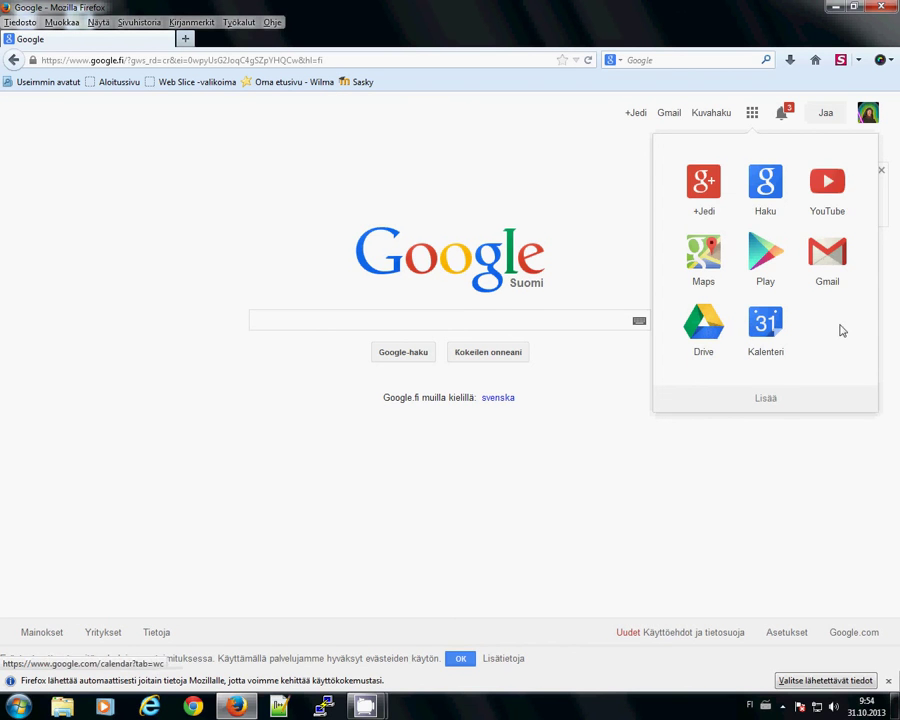
{"action": "left_click", "coordinate": [772, 401]}
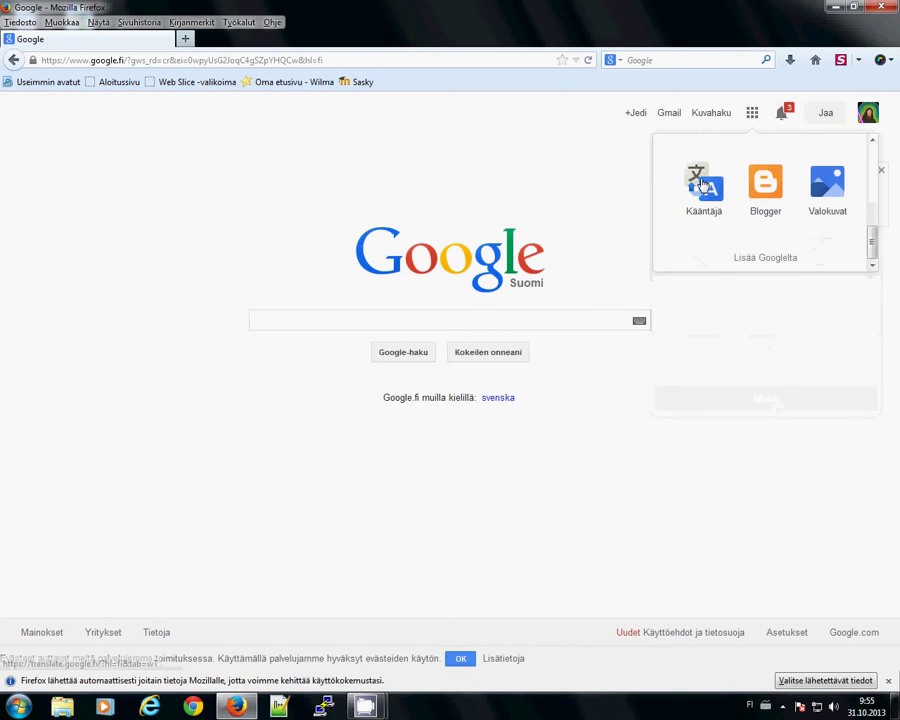
{"action": "left_click", "coordinate": [798, 259]}
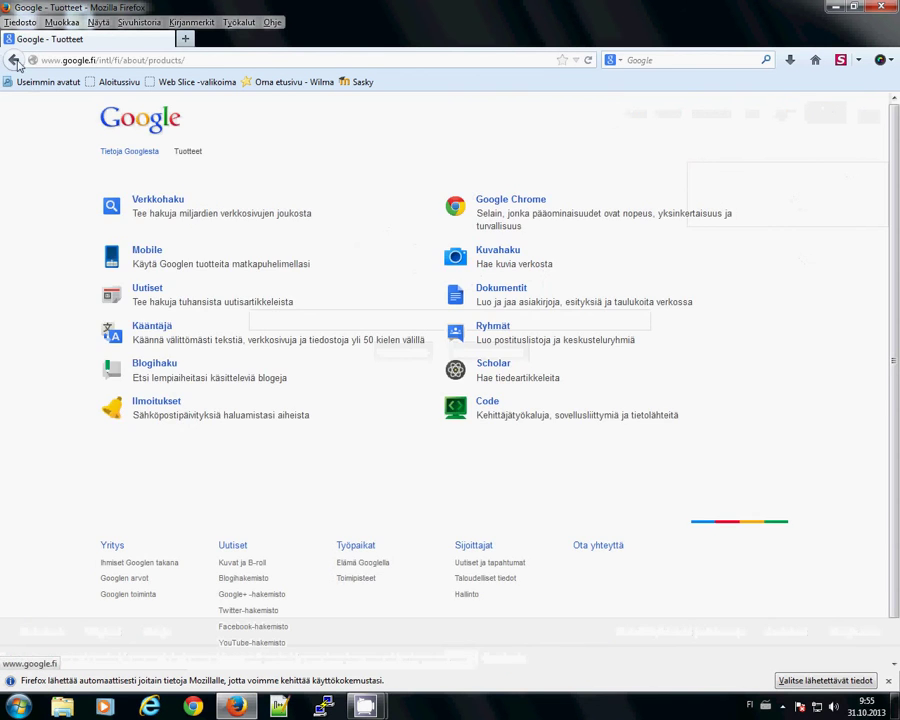
{"action": "left_click", "coordinate": [13, 60]}
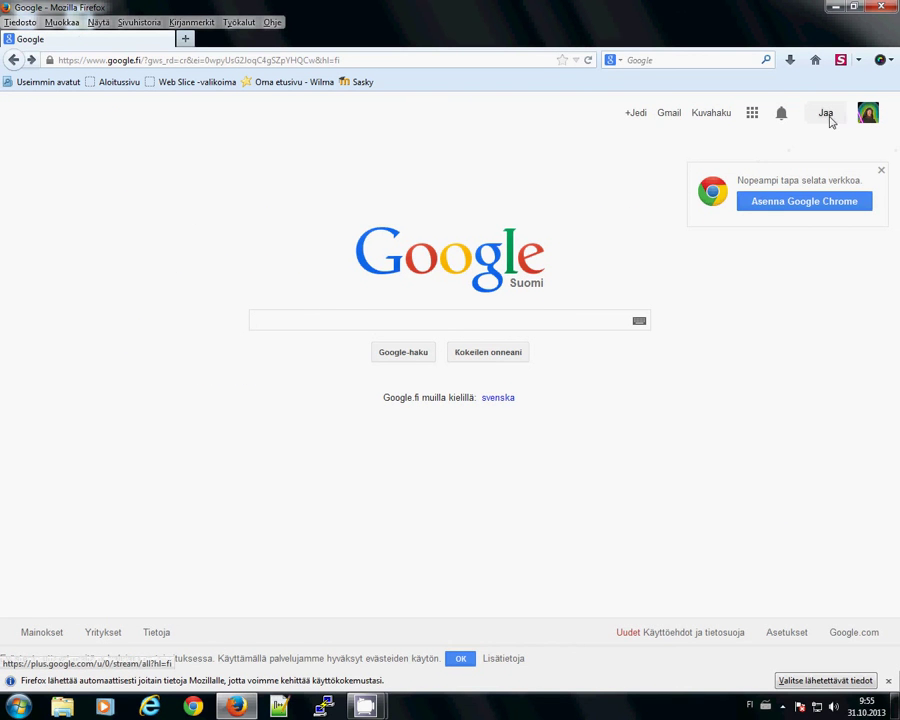
{"action": "left_click", "coordinate": [672, 114]}
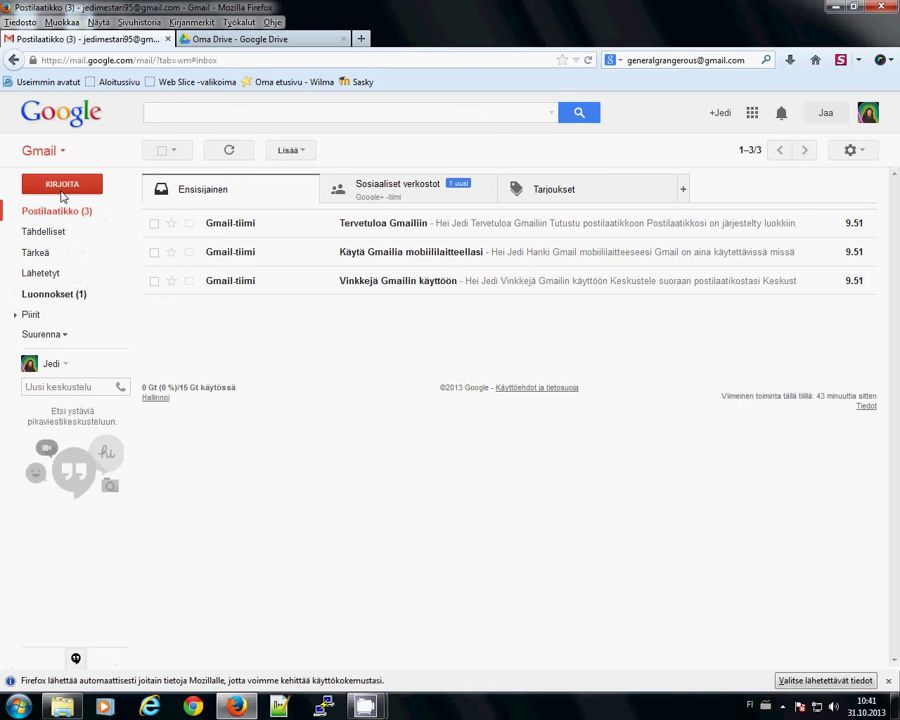
- Start a new Gmail message and enter the recipient's Gmail address
{"action": "left_click", "coordinate": [61, 192]}
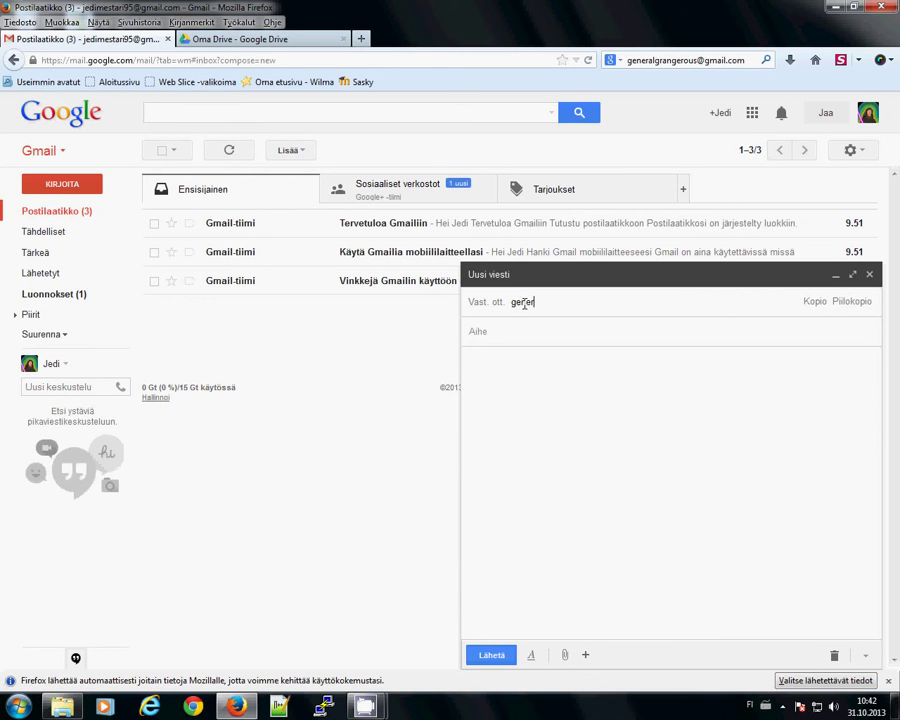
{"action": "type", "text": "ge"}
{"action": "key", "text": "BackSpace"}
{"action": "type", "text": "@gmail.com"}
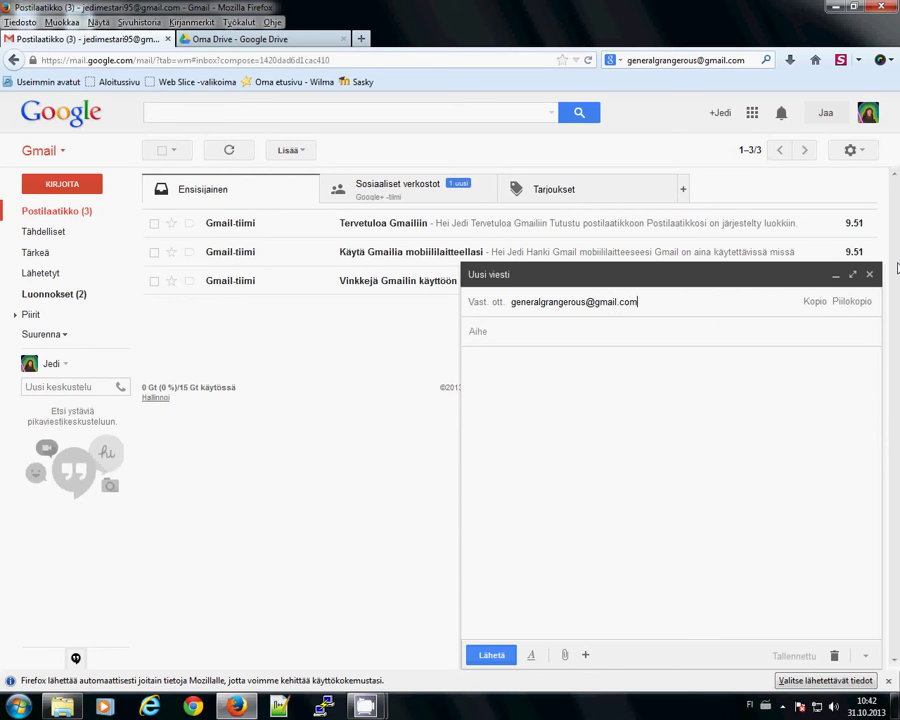
{"action": "key", "text": "Return"}
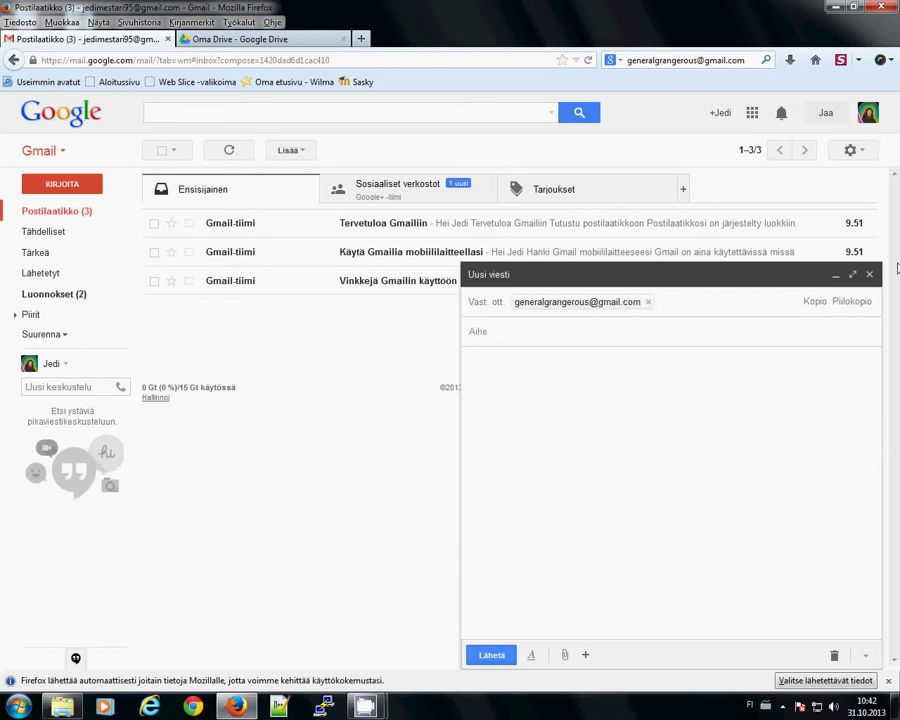
- Add subject 'moi' and body 'moi antti mitä kuuluu?', send it, and open the sent message
{"action": "left_click", "coordinate": [559, 334]}
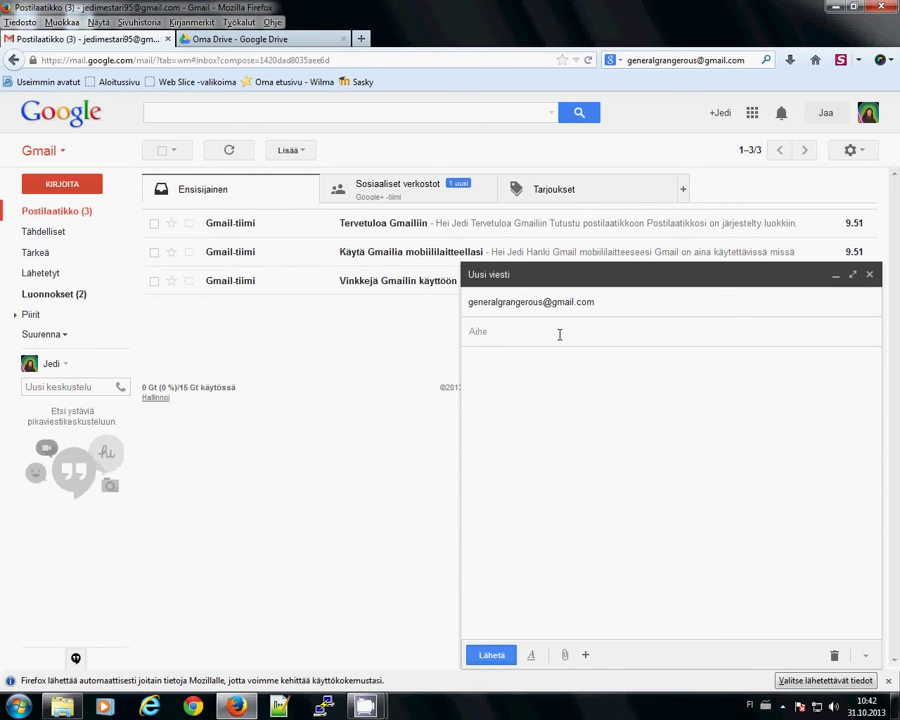
{"action": "type", "text": "moi"}
{"action": "key", "text": "Tab"}
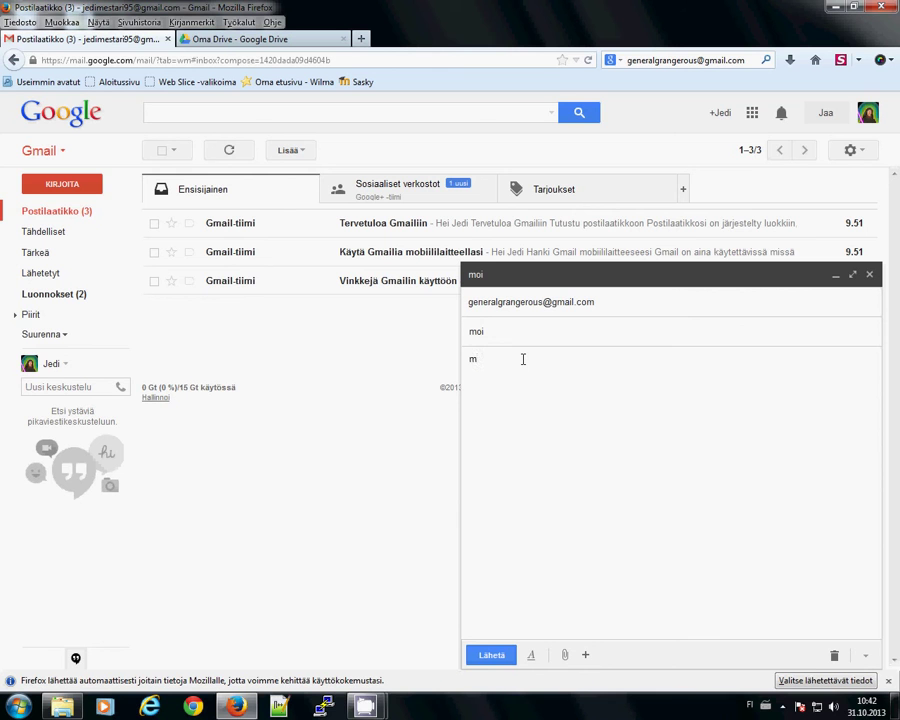
{"action": "type", "text": "mitä kuuluu?"}
{"action": "left_click", "coordinate": [489, 656]}
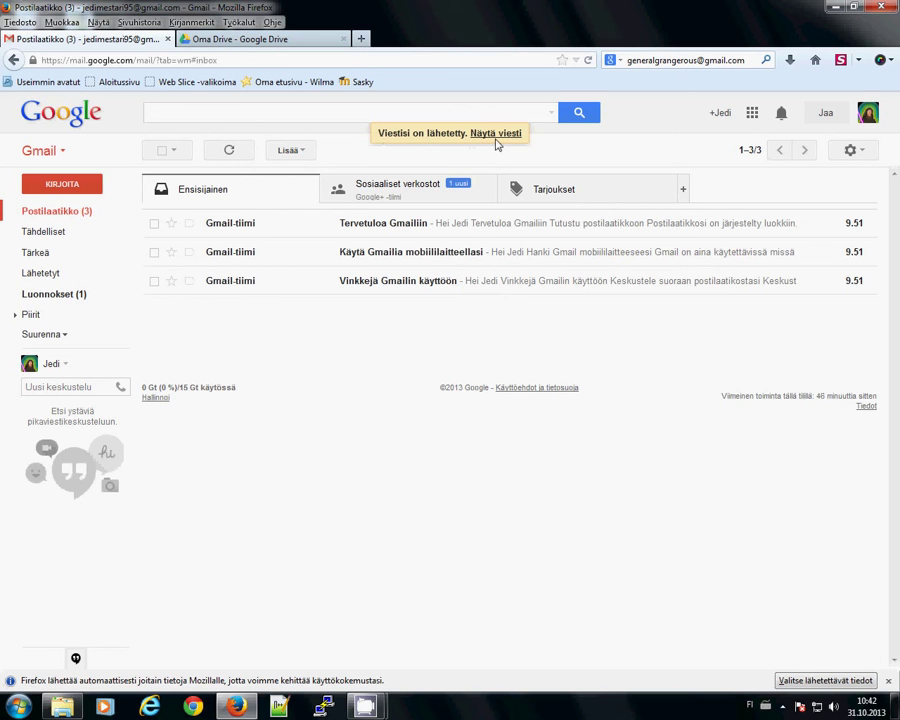
{"action": "left_click", "coordinate": [496, 135]}
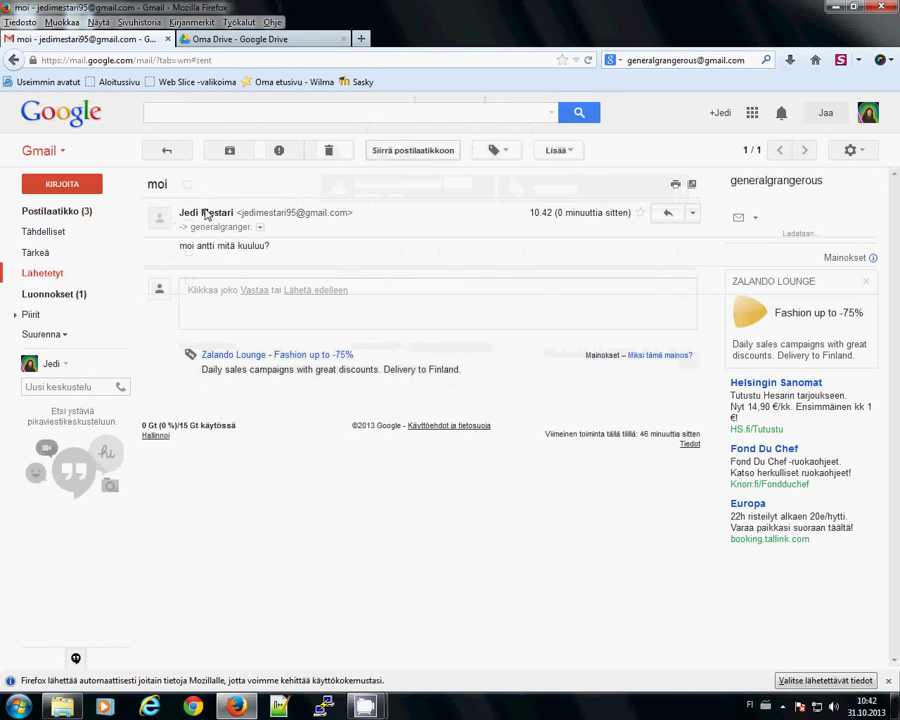